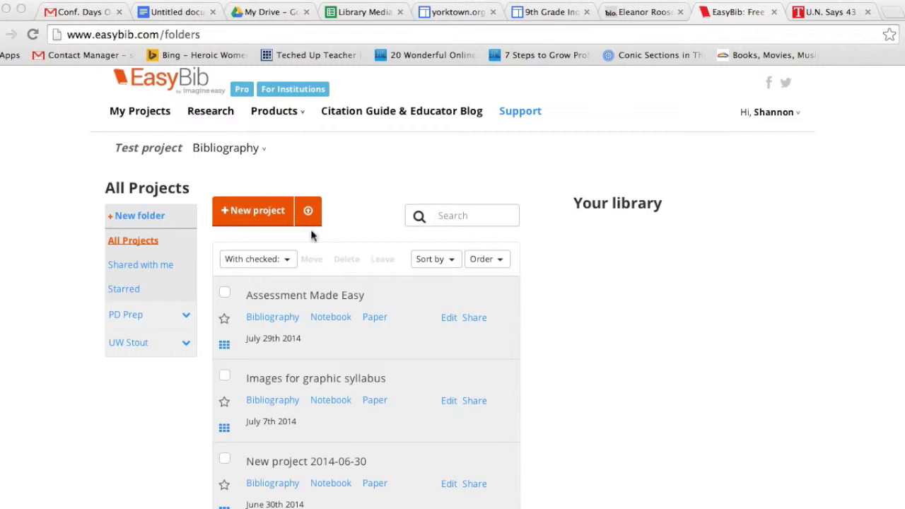
Create a project named 'New Project', keeping MLA as its default style.
left_click(240, 216)
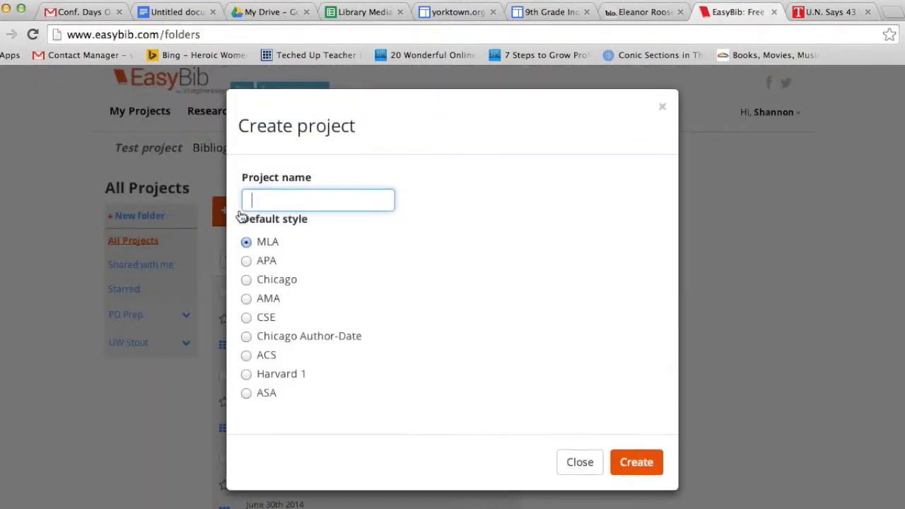
type("New Project")
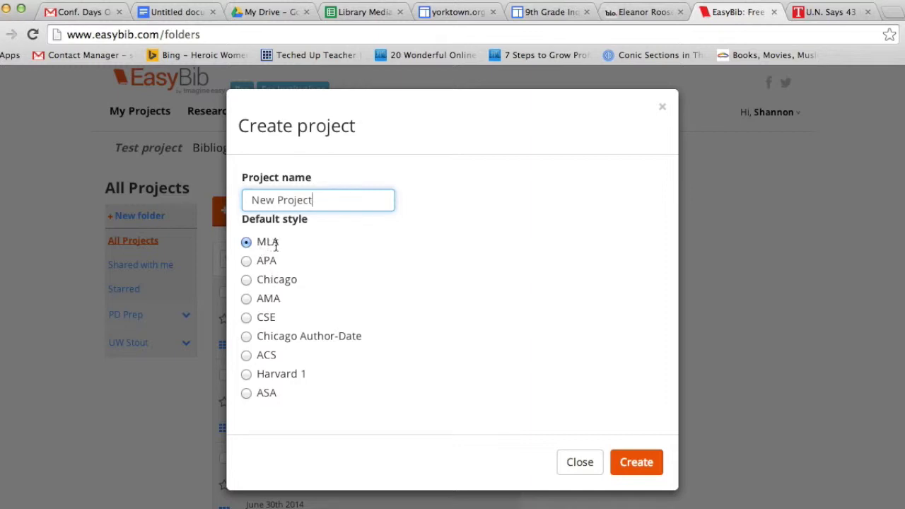
left_click(629, 463)
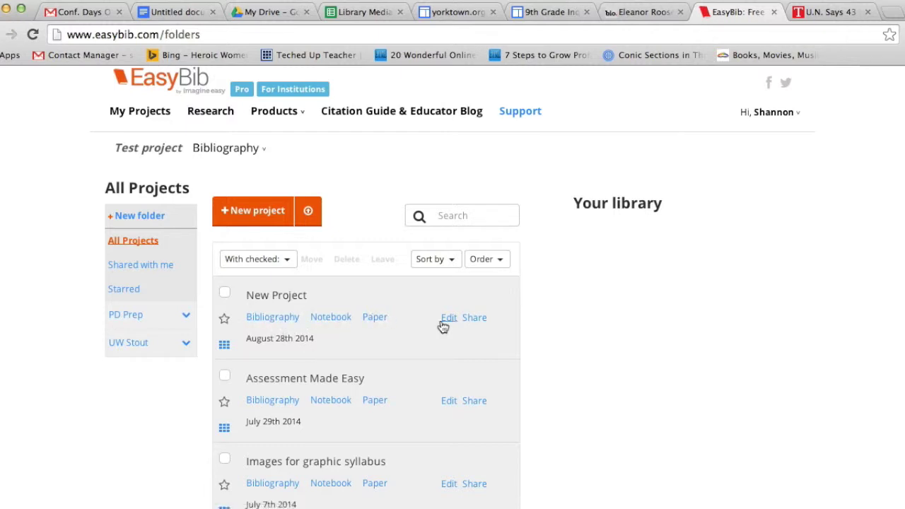
Open New Project's empty bibliography and select the website citation field.
left_click(275, 320)
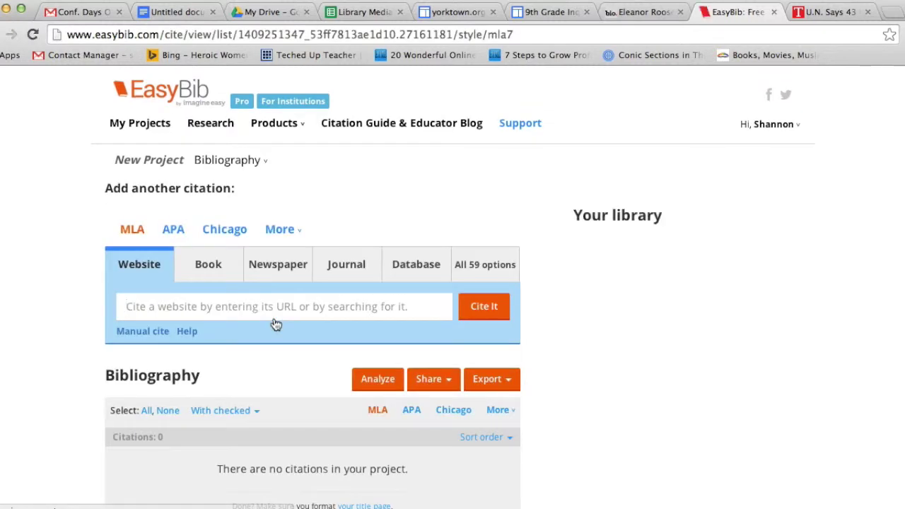
scroll(276, 323, "down", 1)
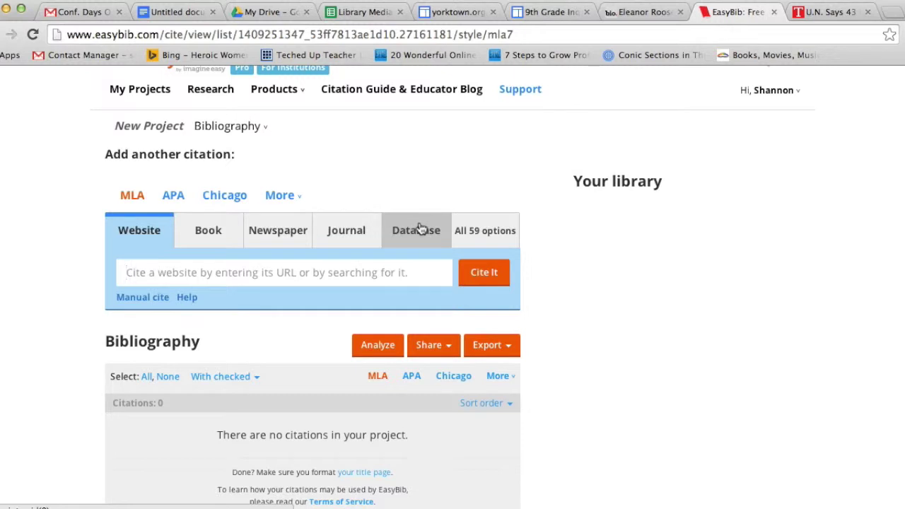
left_click(141, 239)
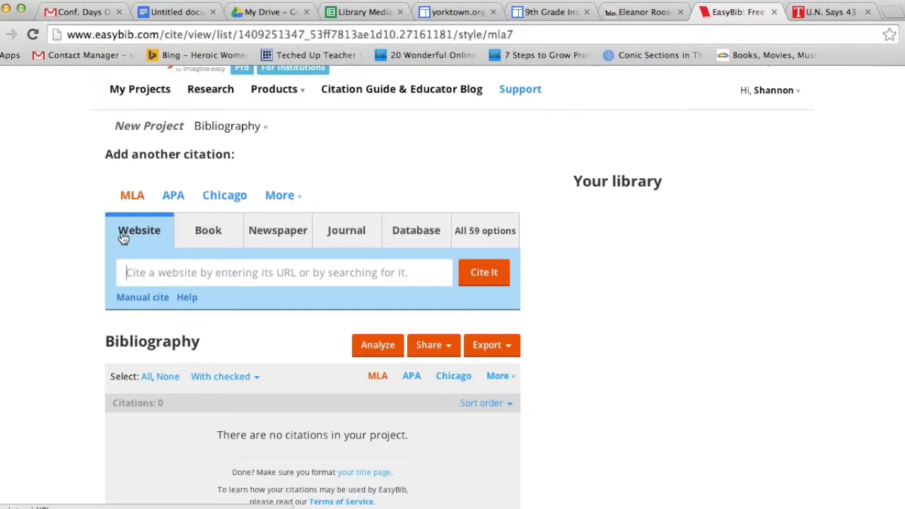
Open the manual Cite a Website form and go to its article title field.
left_click(141, 297)
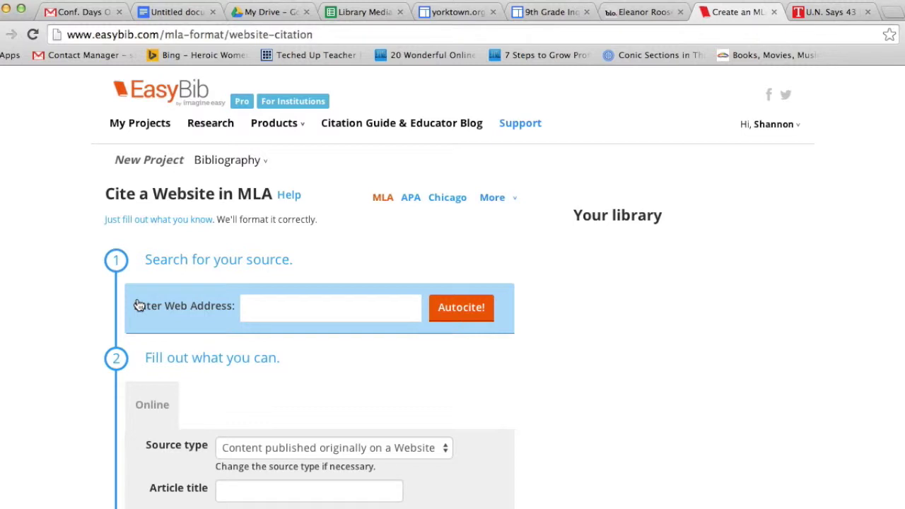
scroll(140, 305, "down", 1)
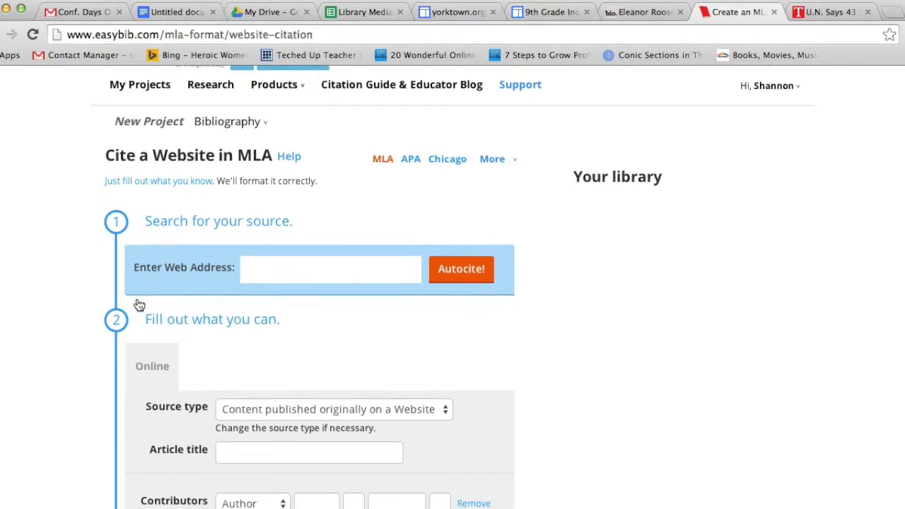
scroll(139, 304, "down", 1)
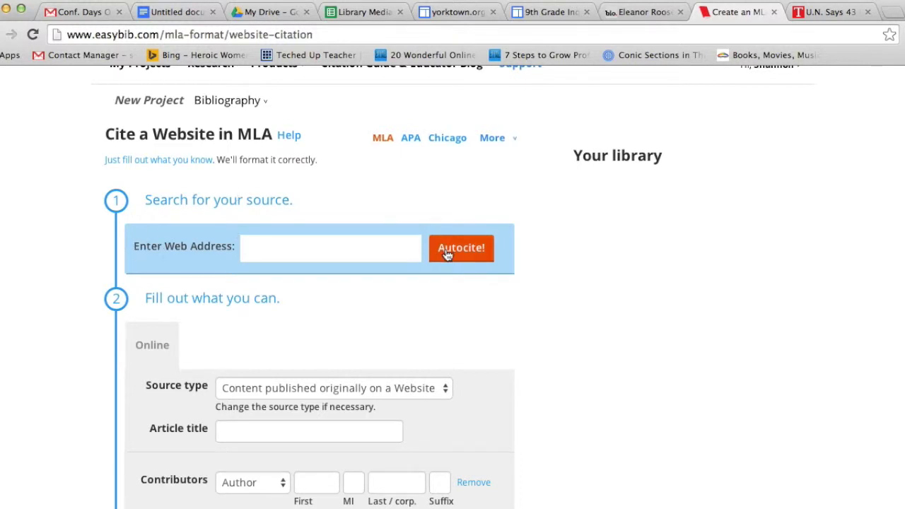
scroll(202, 275, "down", 5)
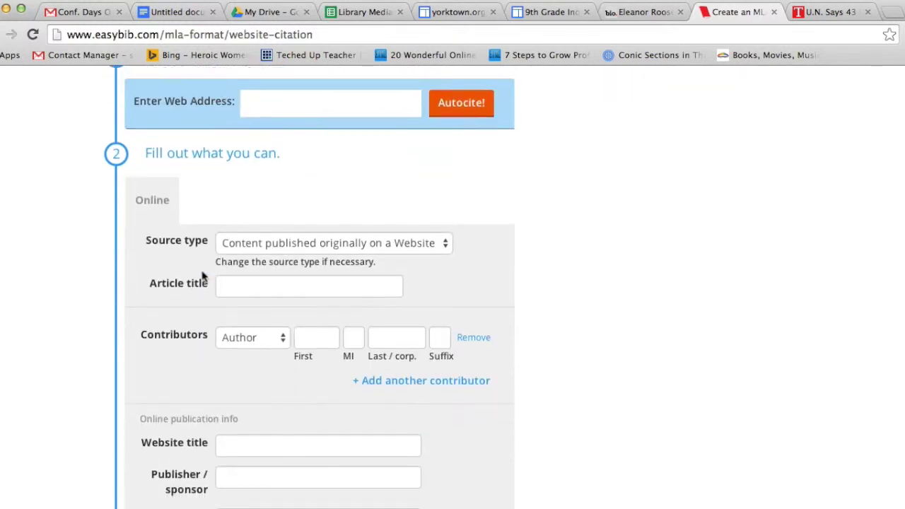
scroll(171, 174, "down", 1)
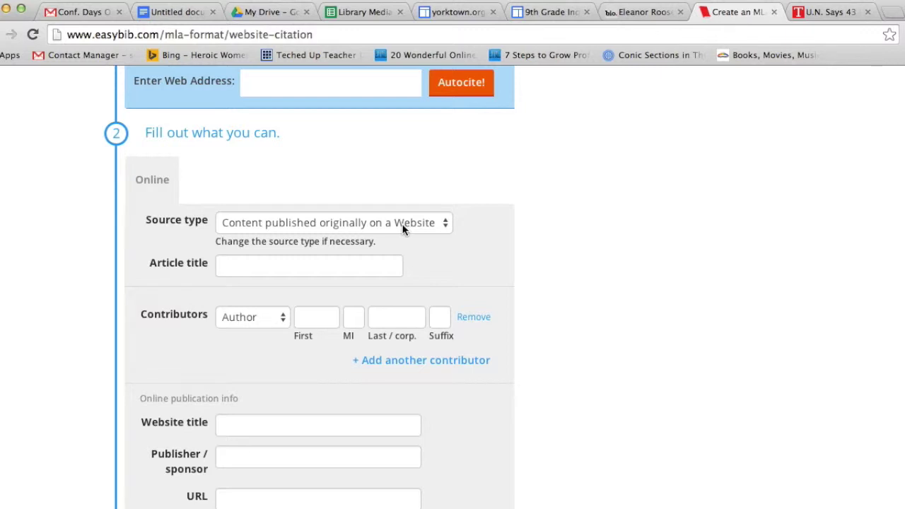
left_click(235, 268)
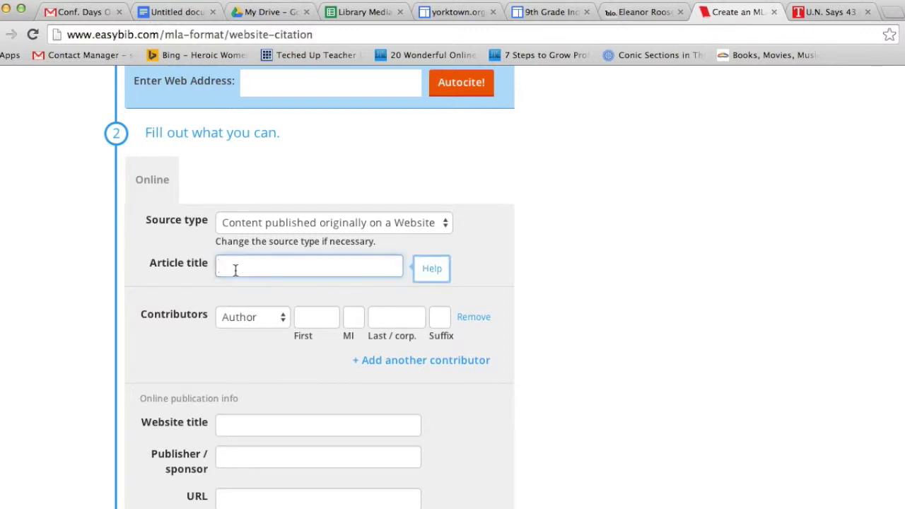
left_click(635, 15)
scroll(556, 303, "up", 15)
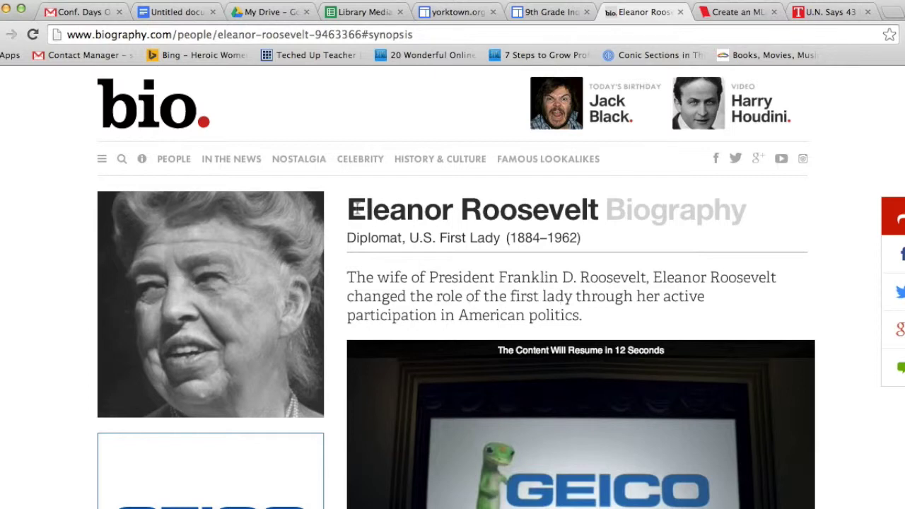
left_click_drag(349, 204, 756, 215)
left_click(821, 12)
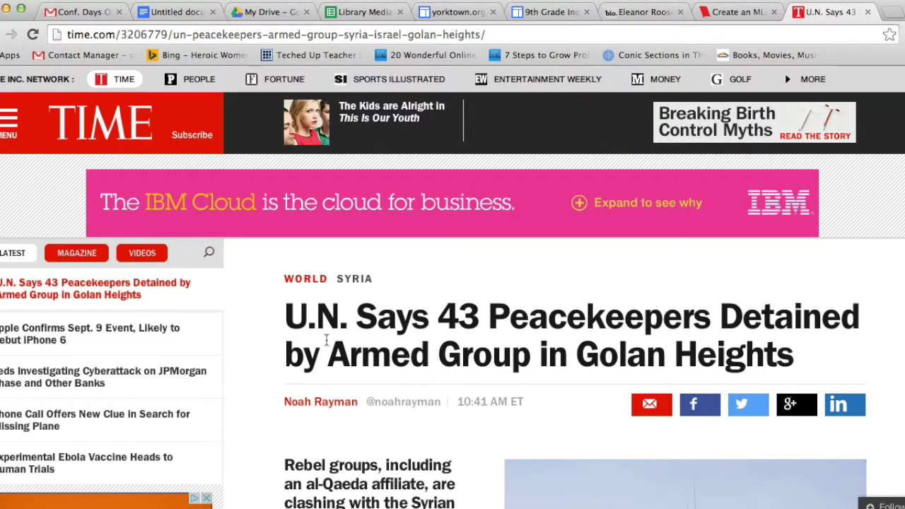
left_click_drag(284, 311, 281, 380)
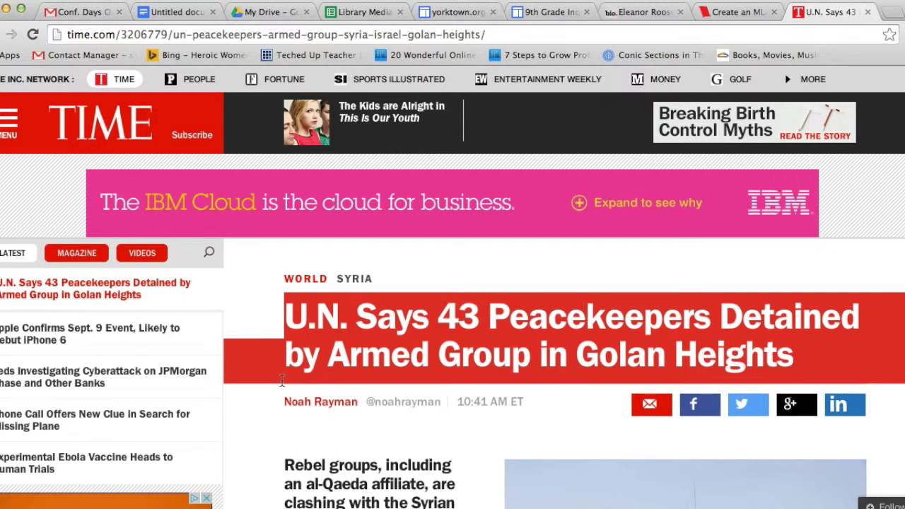
key("ctrl+shift+Tab")
key("ctrl+shift+Tab")
key("ctrl+Tab")
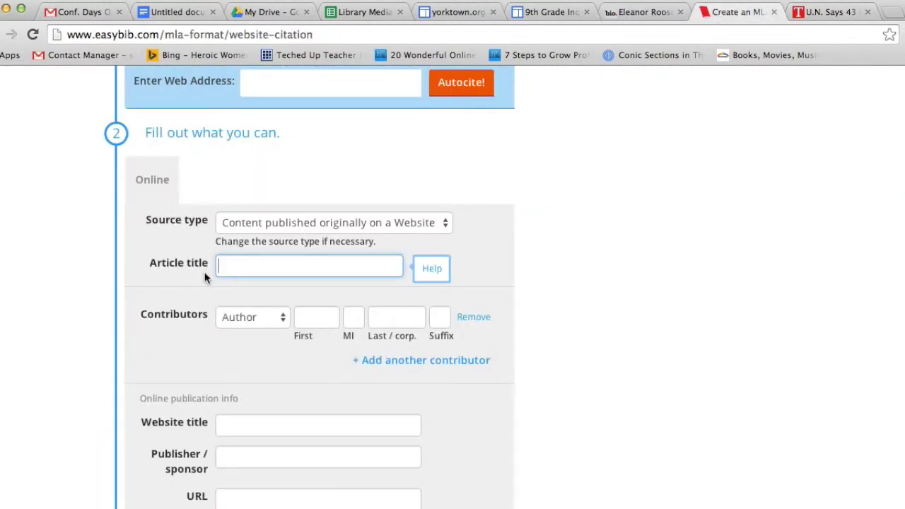
scroll(204, 277, "down", 2)
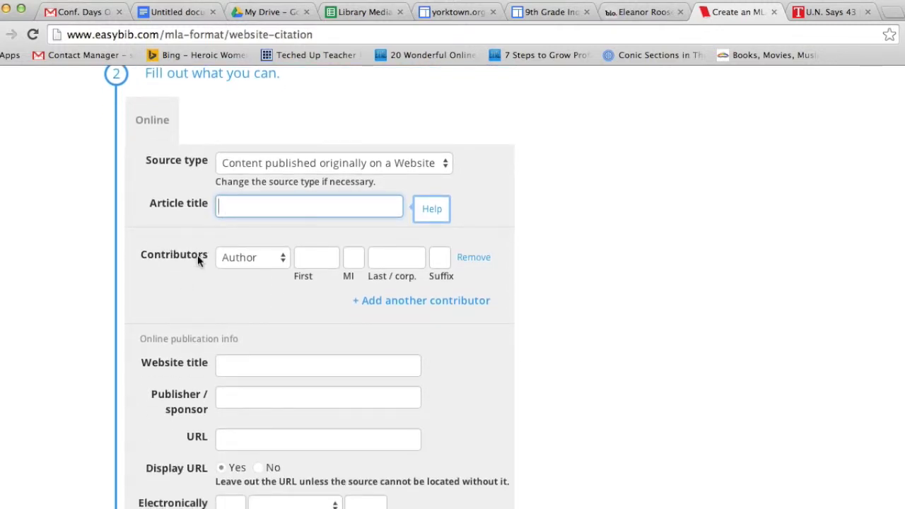
left_click(646, 13)
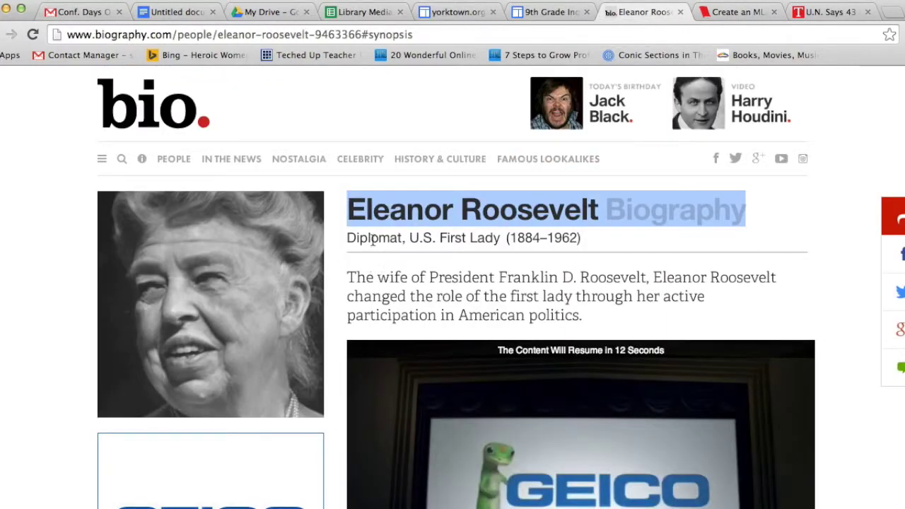
scroll(380, 263, "down", 20)
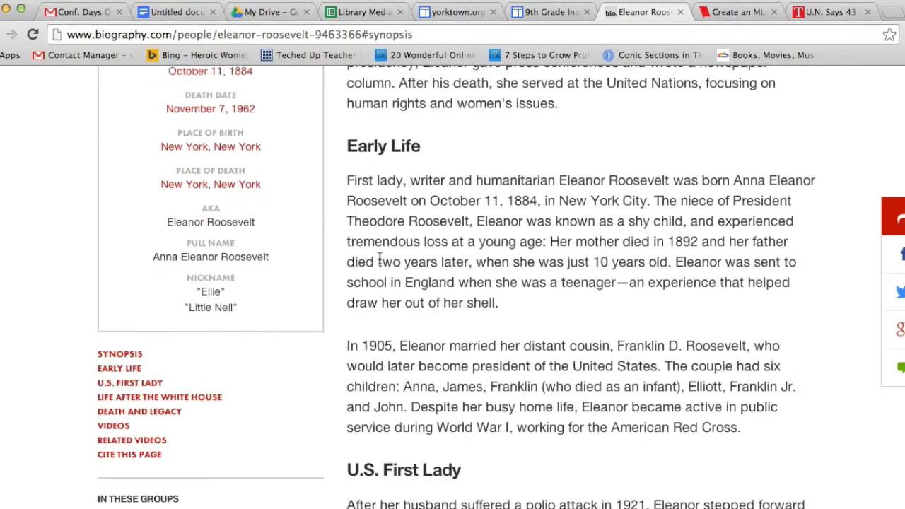
scroll(380, 263, "up", 5)
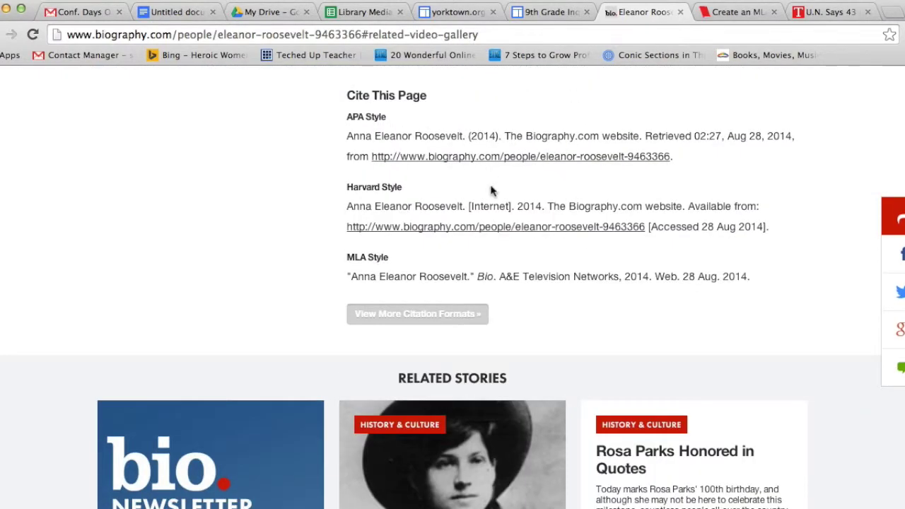
left_click(824, 14)
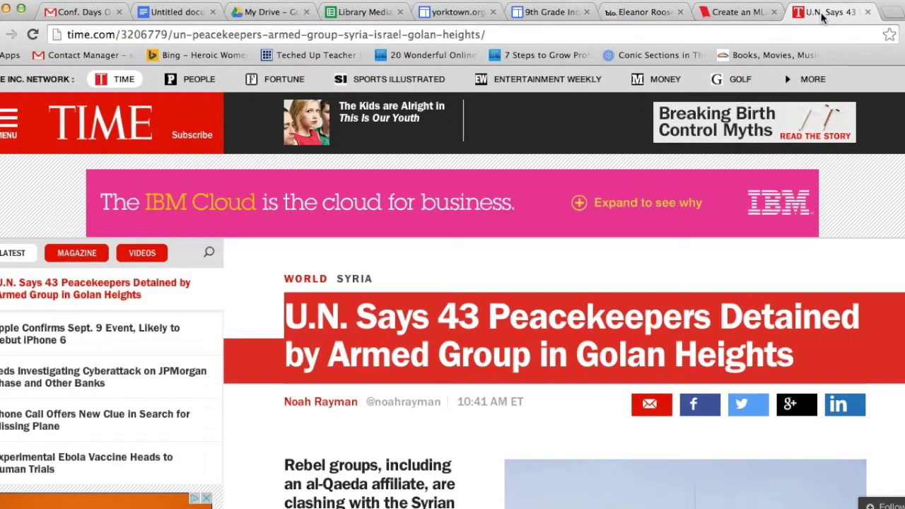
scroll(419, 387, "down", 1)
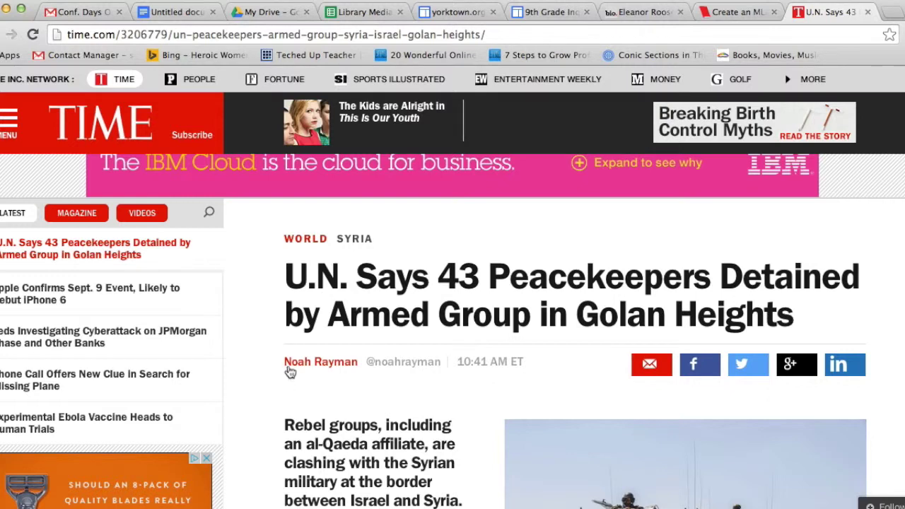
key("ctrl+shift+Tab")
Check the TIME and biography pages, then return to the form's Publisher field.
scroll(375, 281, "down", 1)
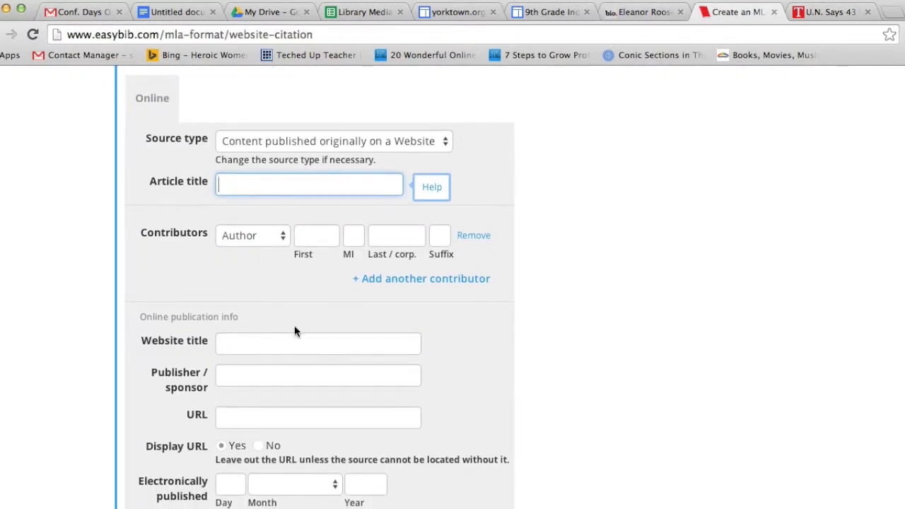
left_click(259, 344)
scroll(259, 345, "down", 2)
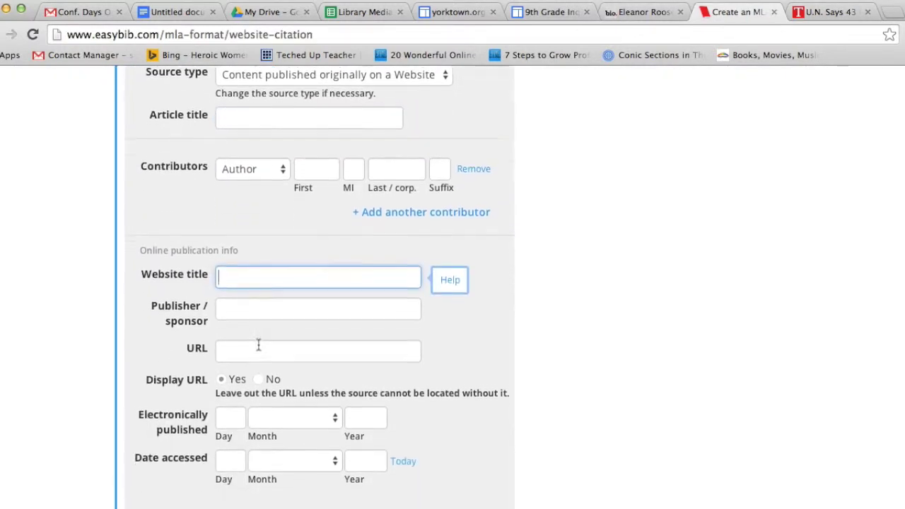
left_click(838, 14)
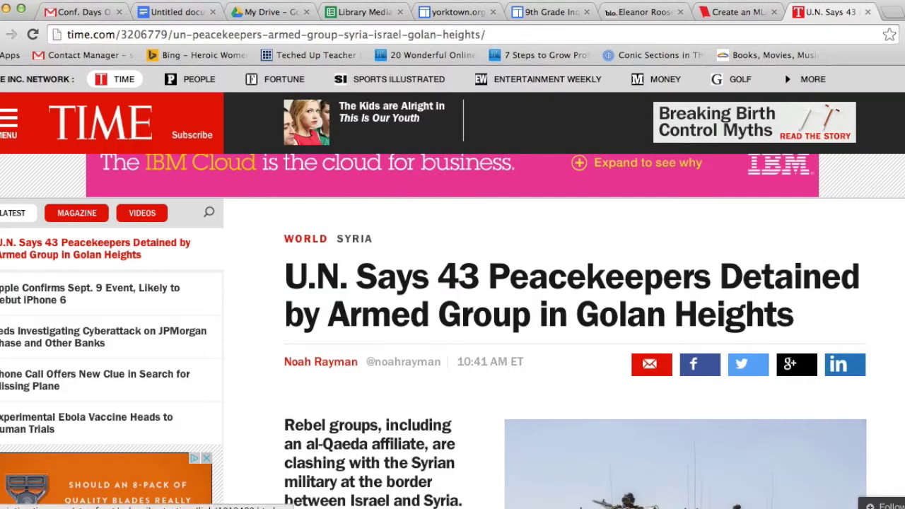
left_click(645, 14)
scroll(439, 202, "up", 10)
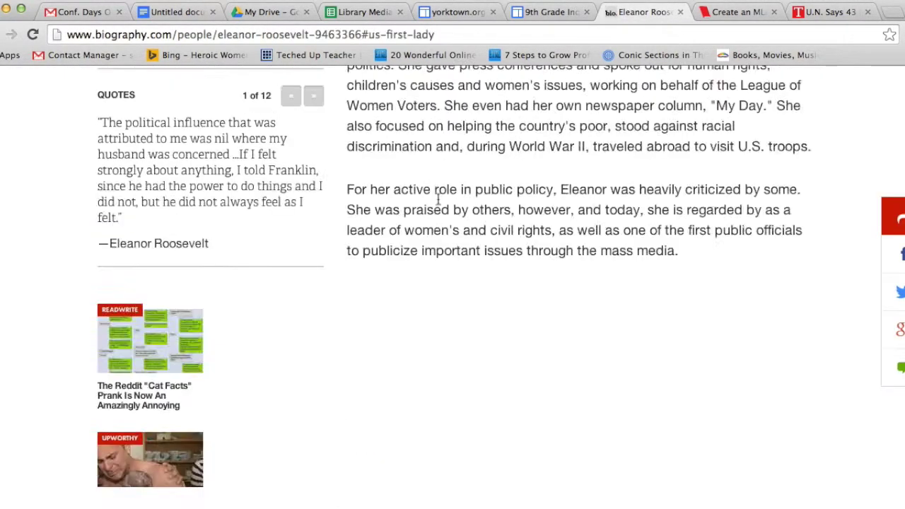
scroll(439, 200, "up", 15)
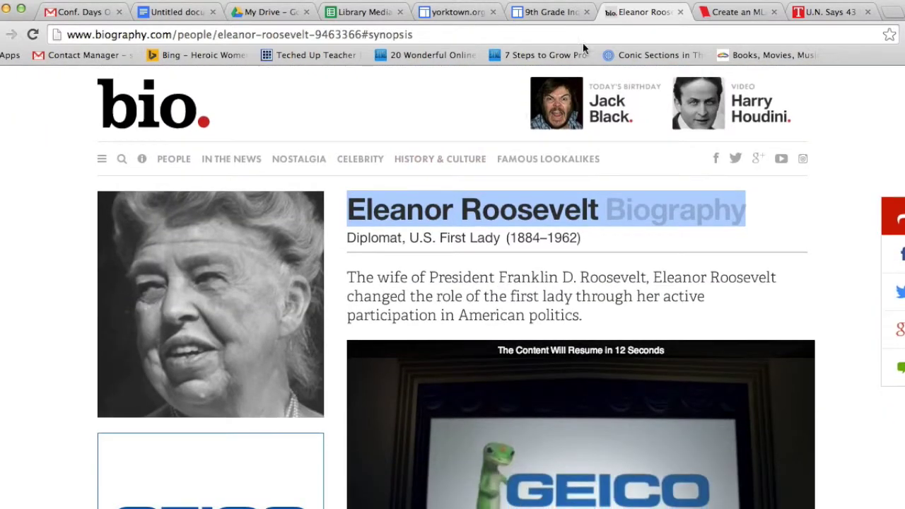
left_click(732, 21)
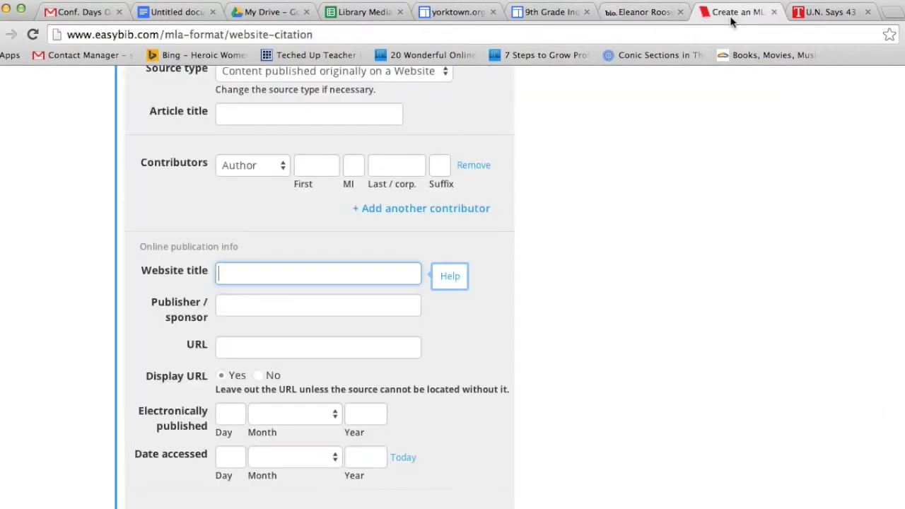
left_click(327, 301)
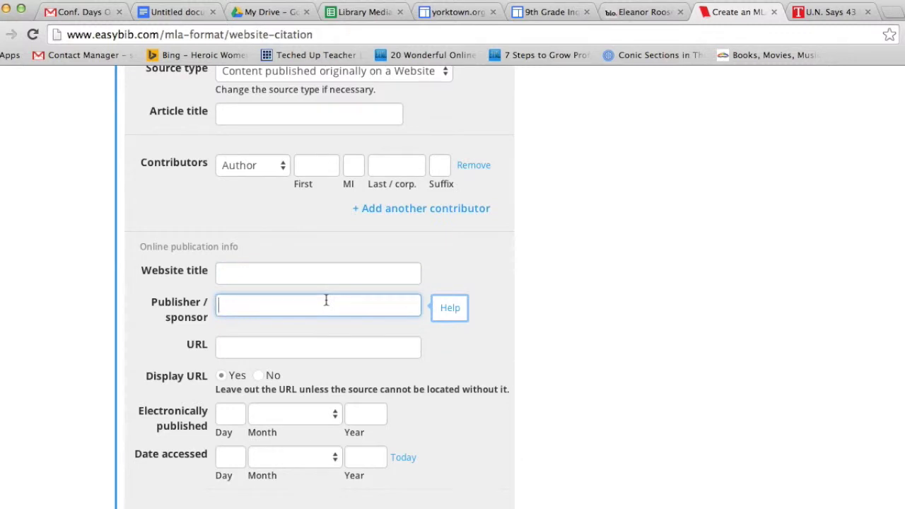
Recheck the biography and TIME pages, then move to the form's URL field.
left_click(641, 12)
left_click(842, 21)
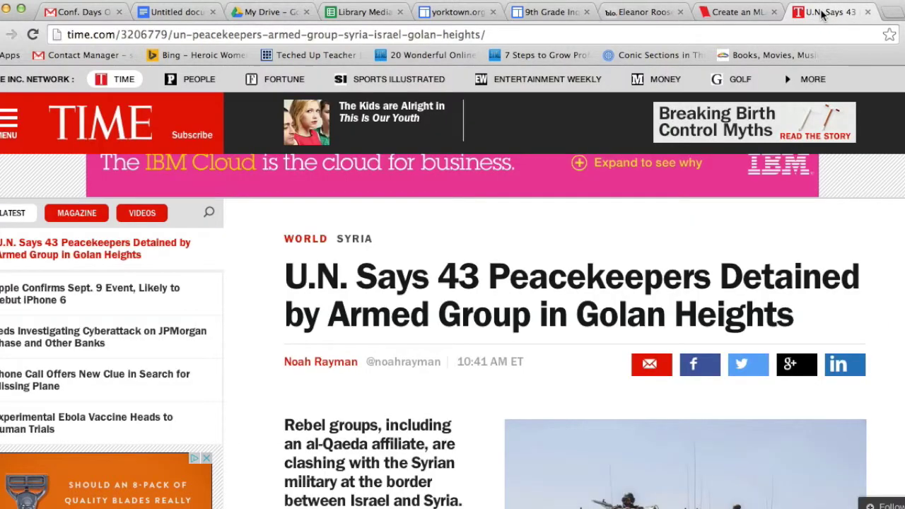
left_click(637, 14)
left_click(736, 12)
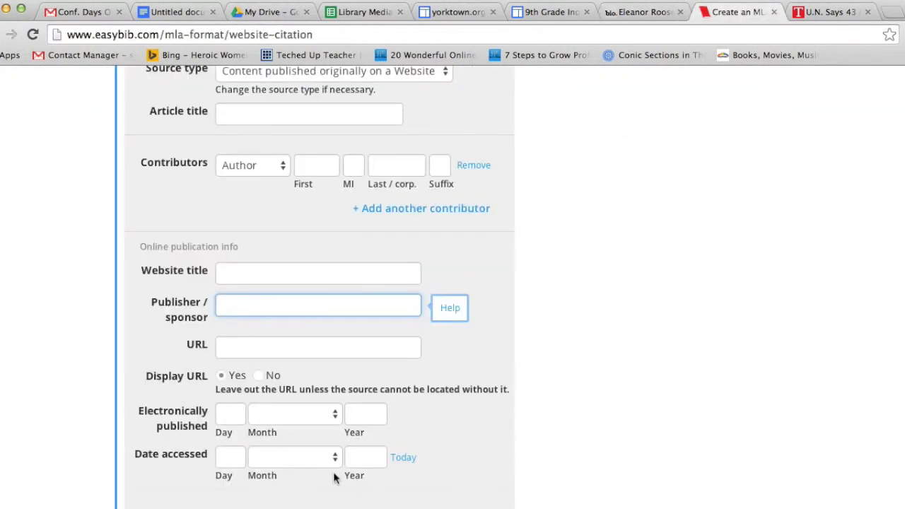
scroll(335, 479, "down", 1)
left_click(304, 305)
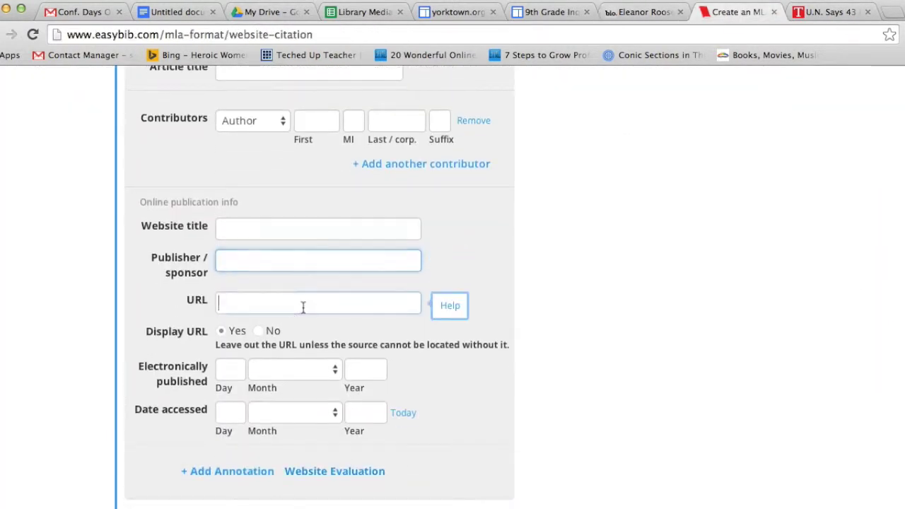
Copy the Eleanor Roosevelt biography address and paste it into the citation's URL field.
left_click(642, 12)
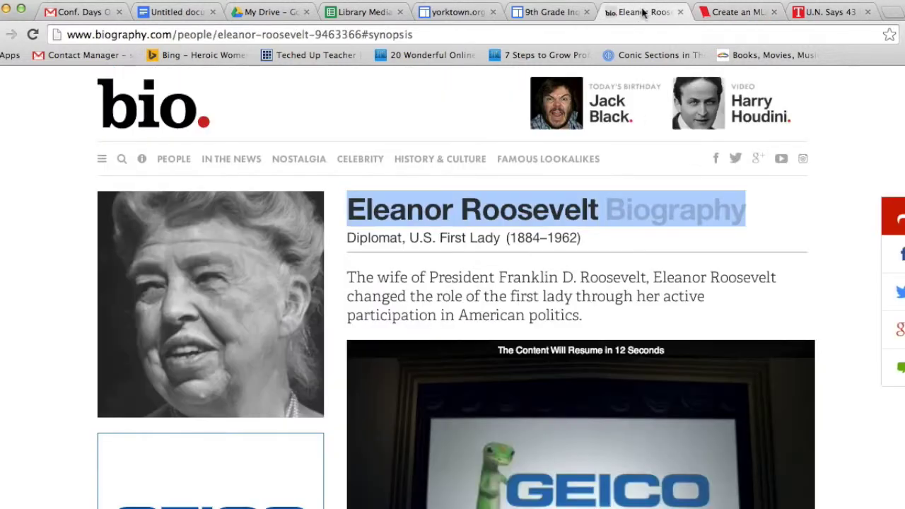
left_click(466, 33)
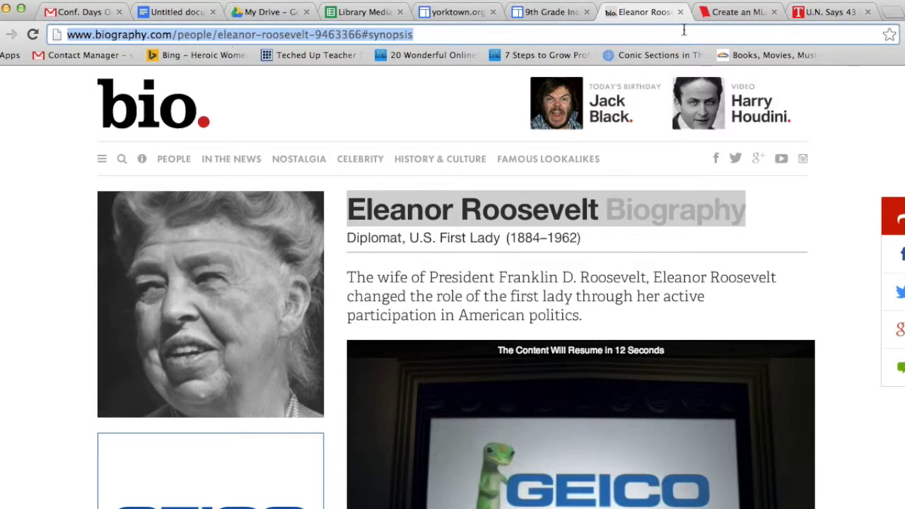
right_click(455, 41)
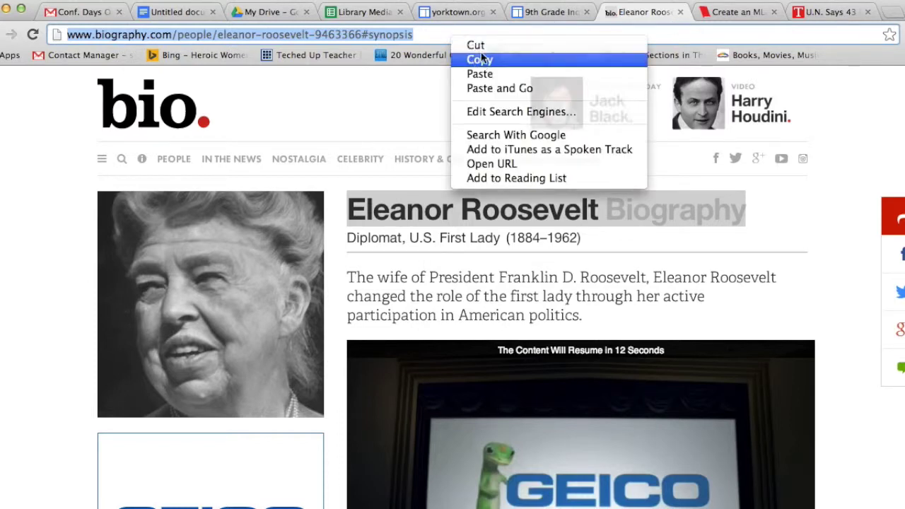
left_click(479, 59)
left_click(732, 11)
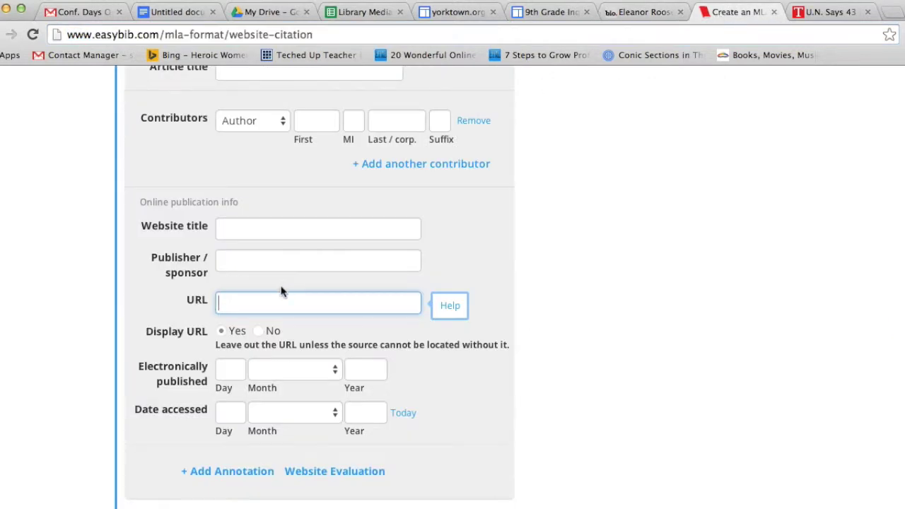
key("ctrl+v")
scroll(212, 279, "down", 2)
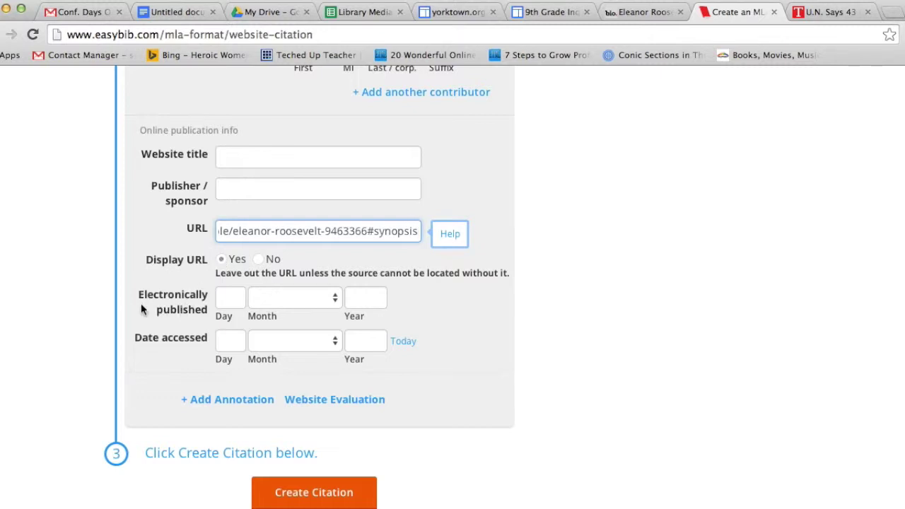
Scroll the biography page to Cite This Page, then highlight TIME's 10:41 AM ET timestamp.
left_click(628, 13)
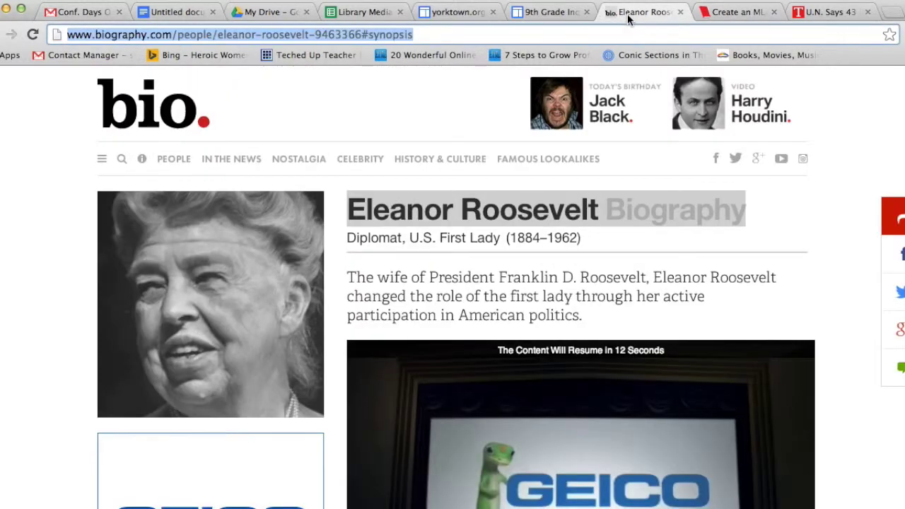
left_click(751, 283)
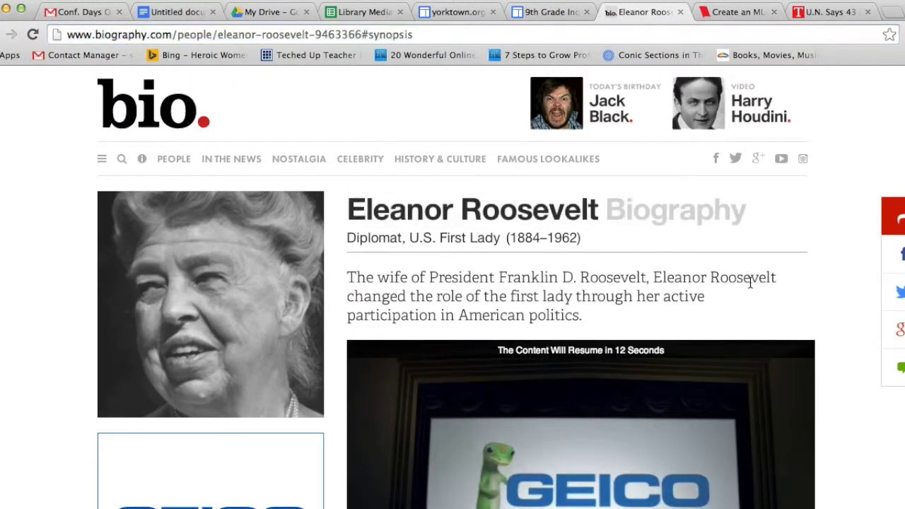
scroll(793, 272, "down", 10)
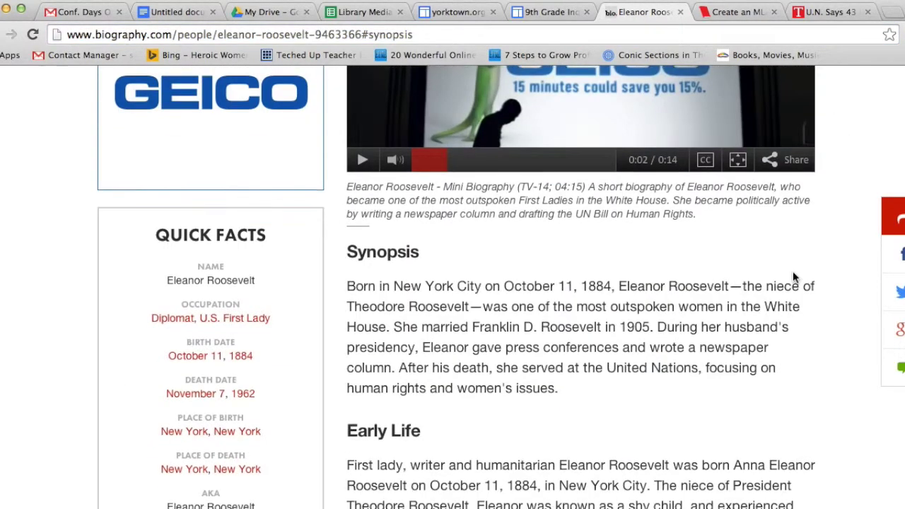
scroll(793, 276, "down", 15)
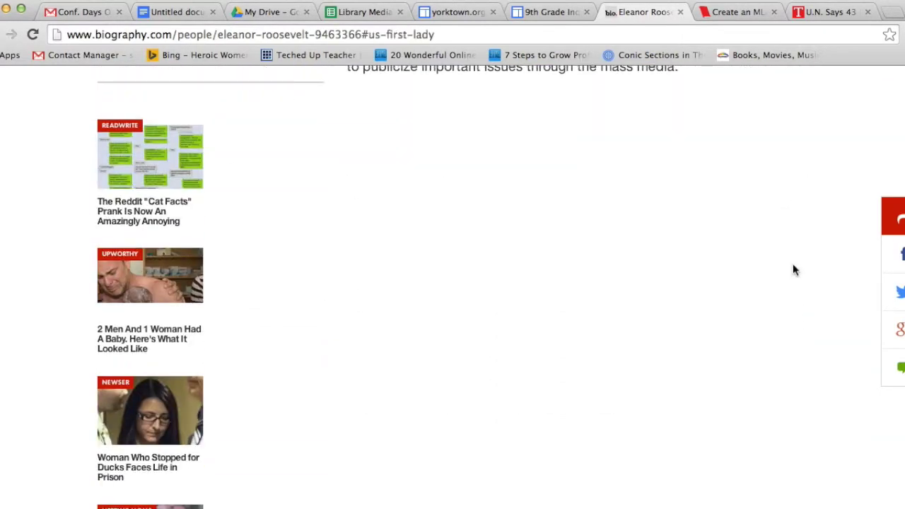
scroll(793, 269, "down", 15)
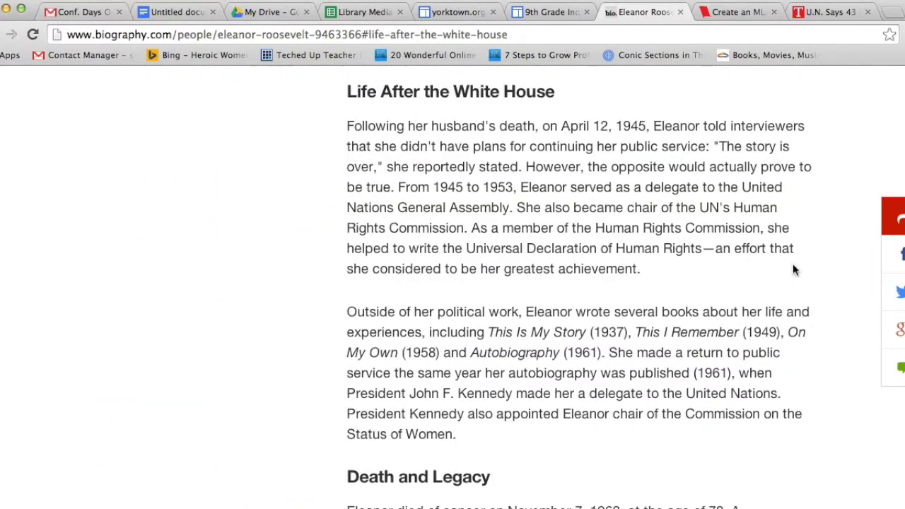
scroll(793, 267, "down", 10)
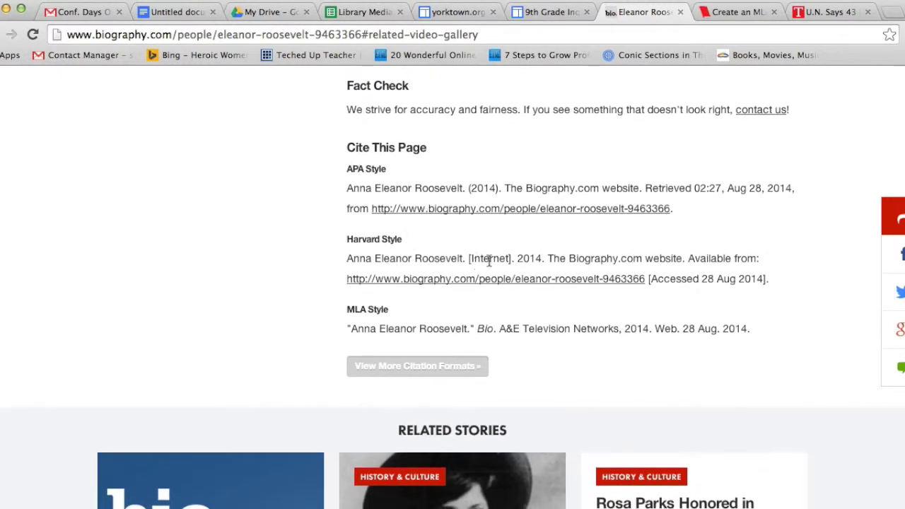
left_click(814, 12)
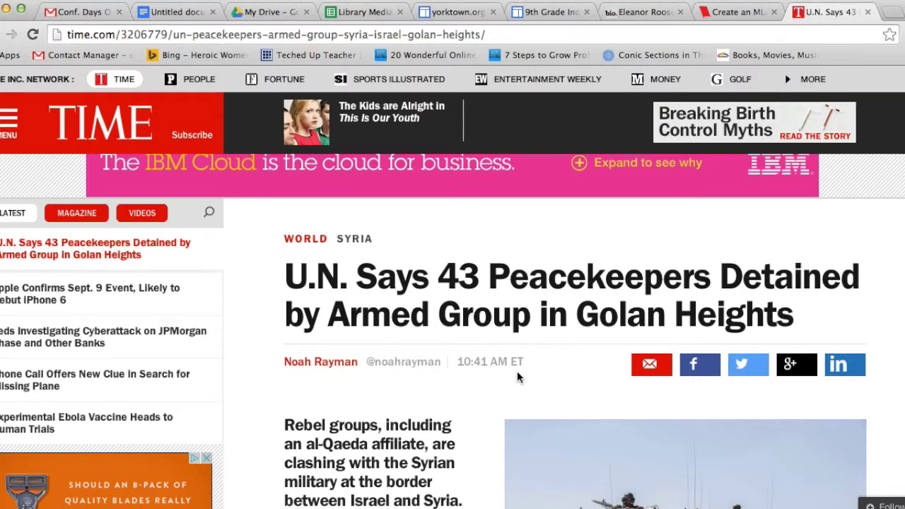
left_click_drag(457, 363, 524, 359)
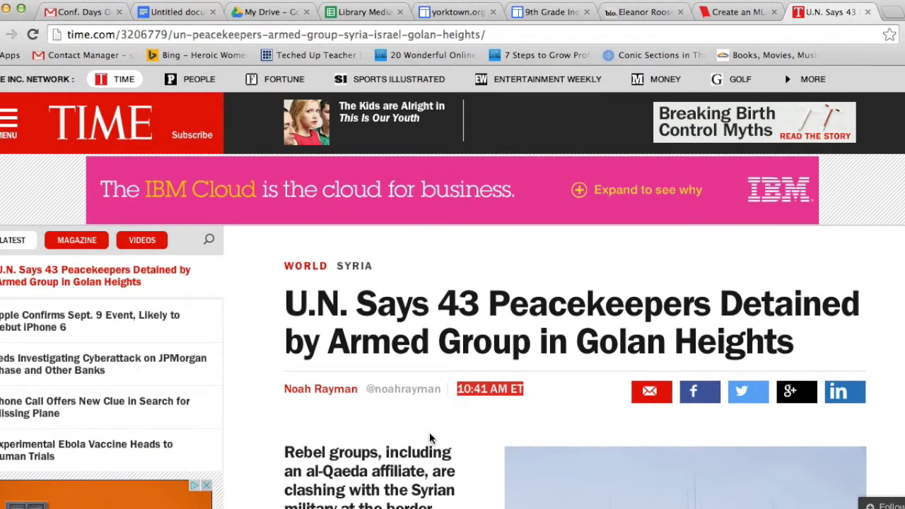
Fill in today's access date and create the biography.com website citation.
left_click(729, 12)
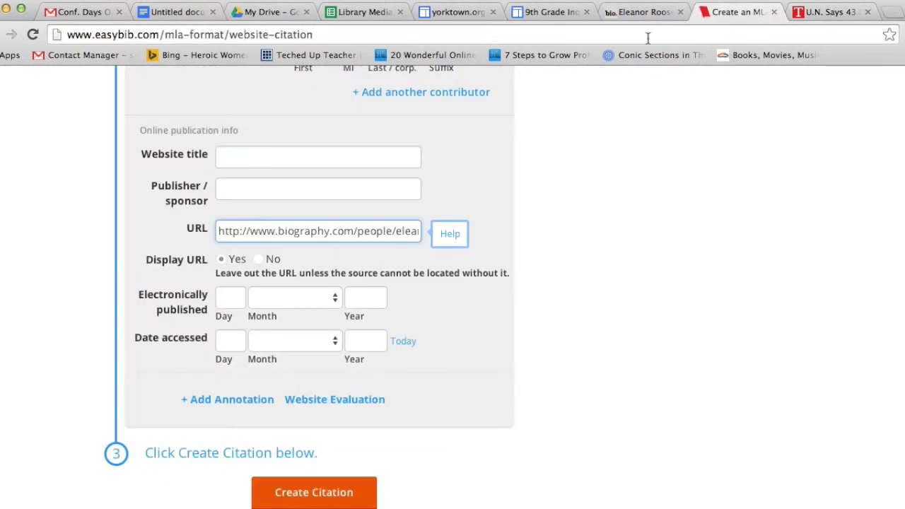
left_click(228, 295)
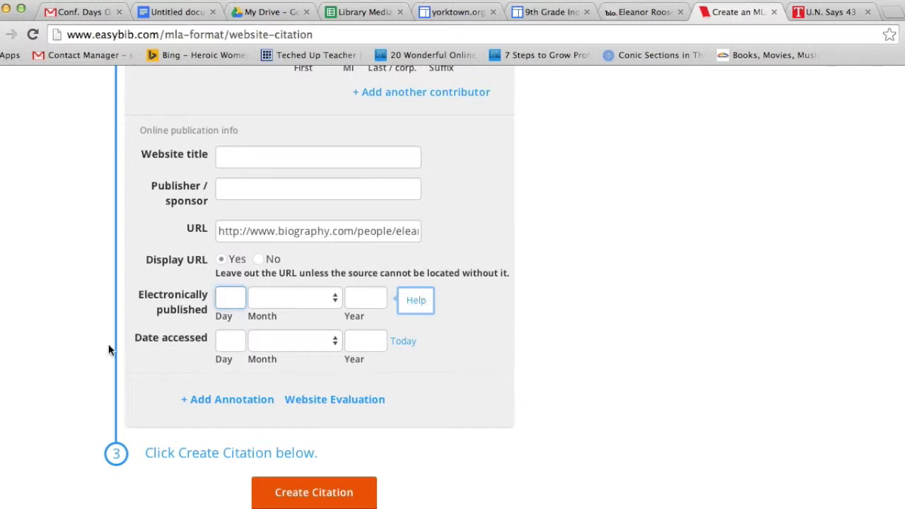
left_click(414, 344)
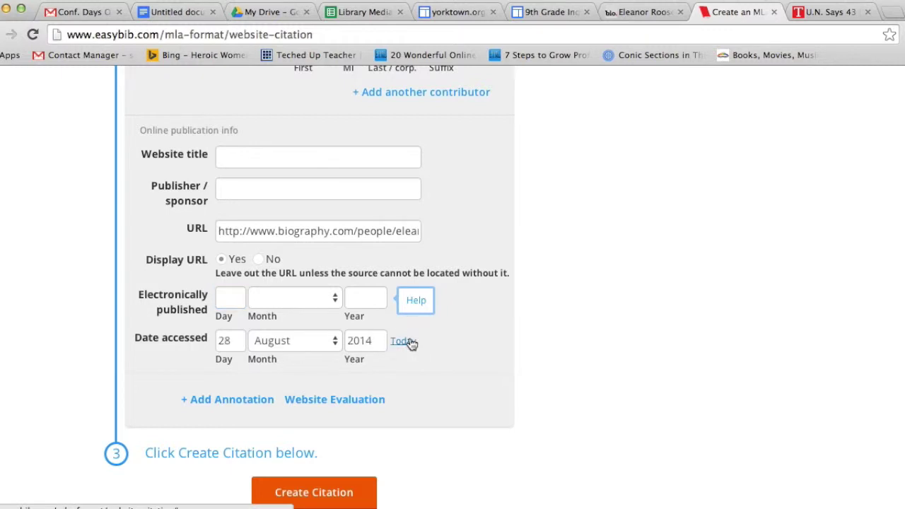
scroll(512, 314, "down", 2)
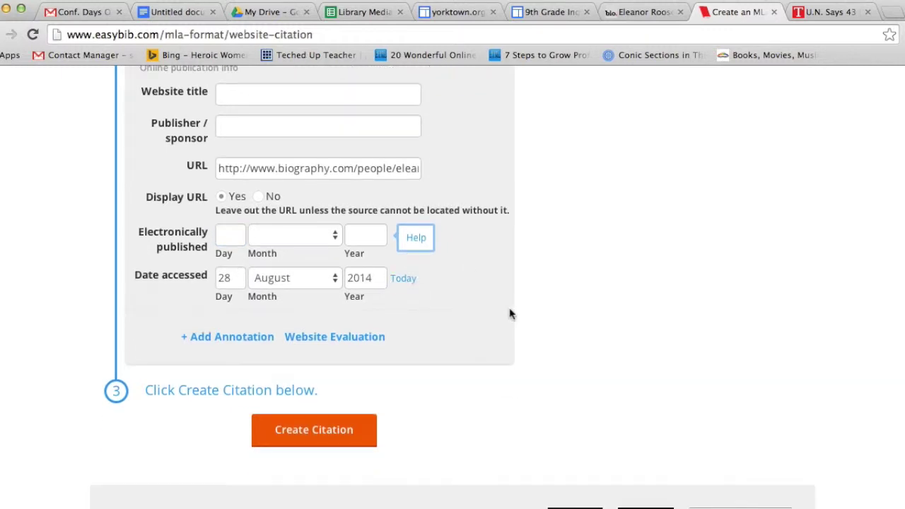
scroll(511, 314, "up", 5)
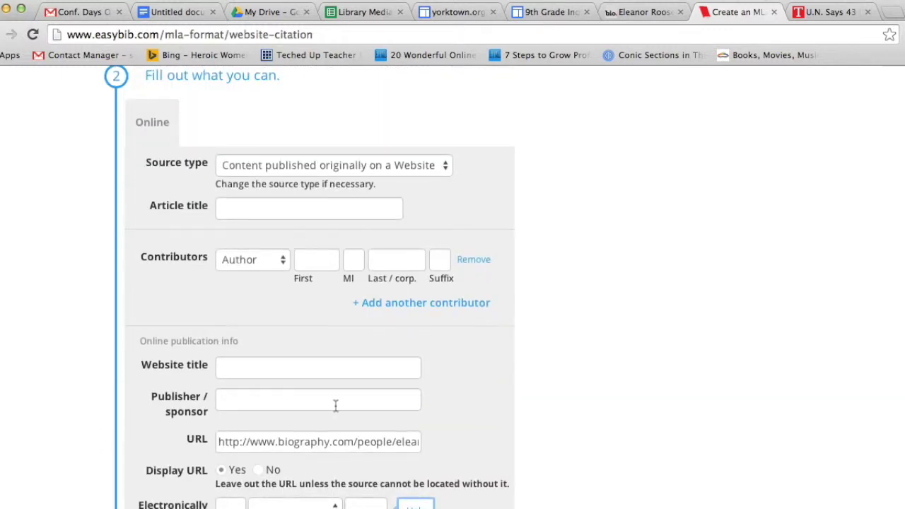
scroll(488, 352, "down", 6)
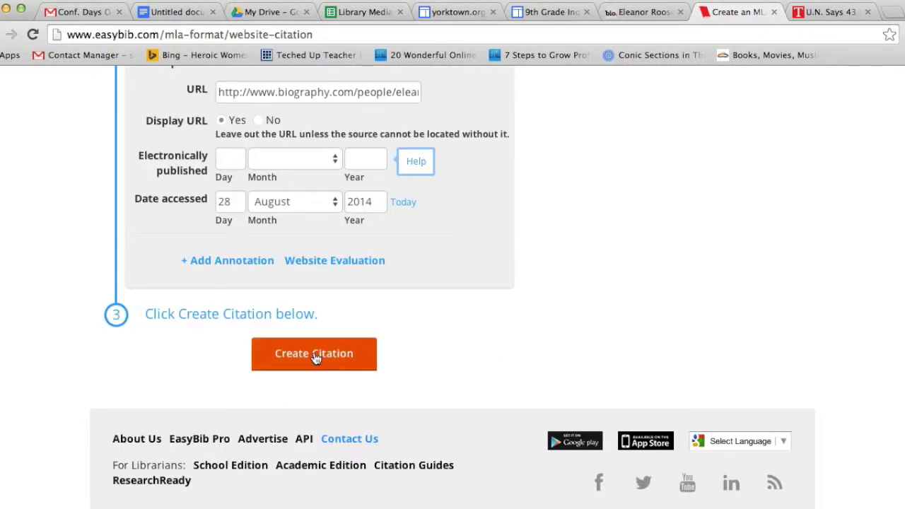
left_click(316, 358)
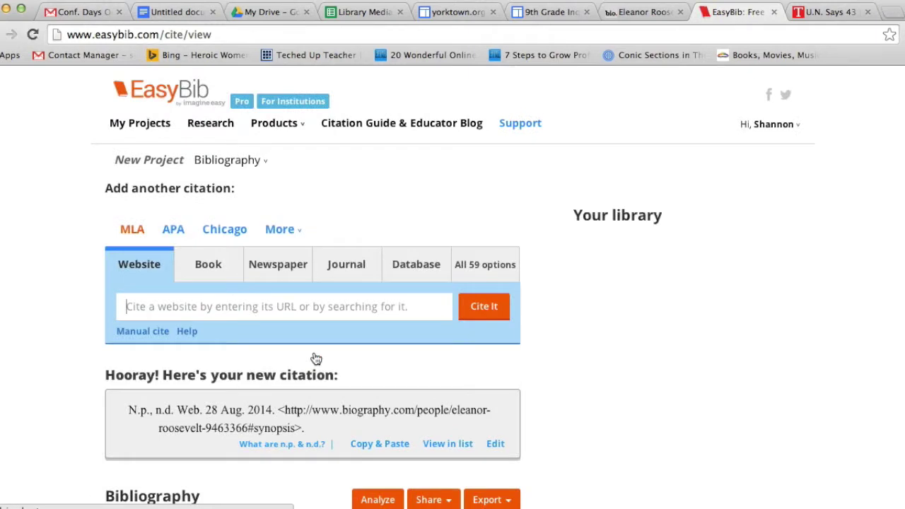
Scroll down to review the new biography.com citation in the Bibliography list.
scroll(580, 310, "down", 3)
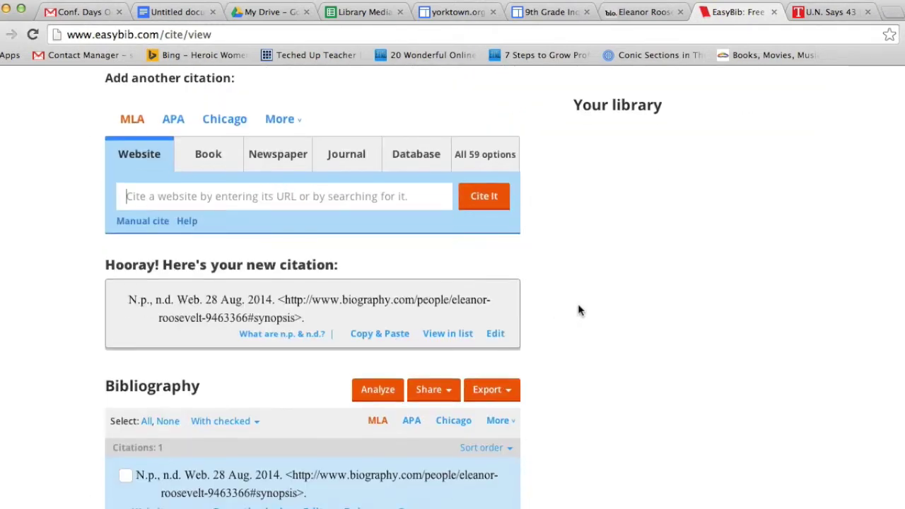
scroll(580, 309, "down", 2)
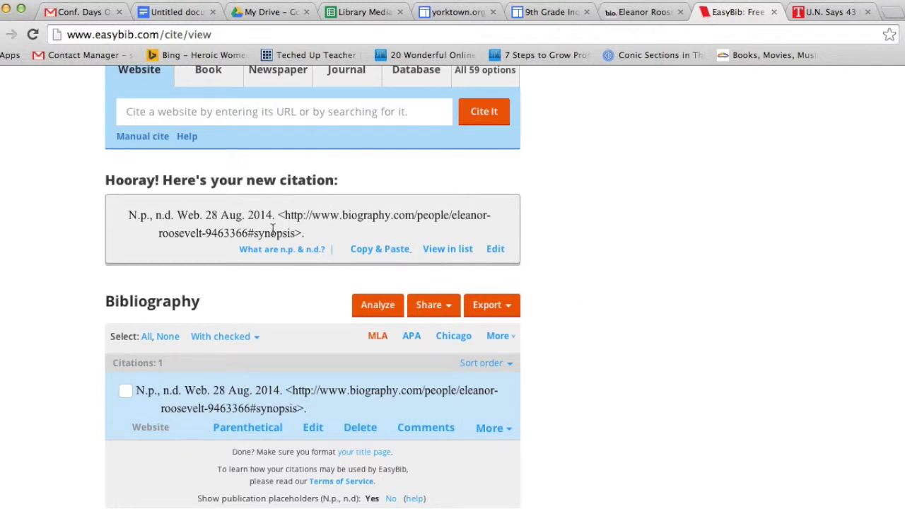
scroll(273, 230, "down", 1)
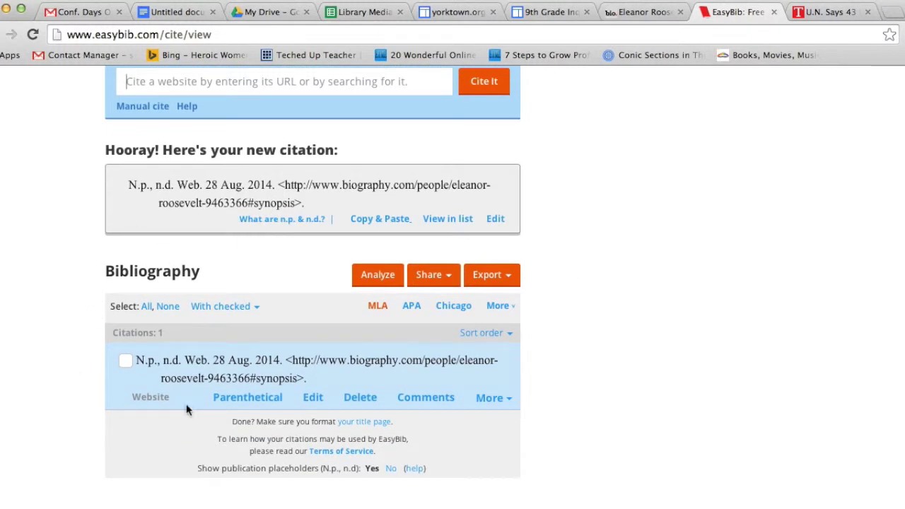
scroll(202, 380, "down", 1)
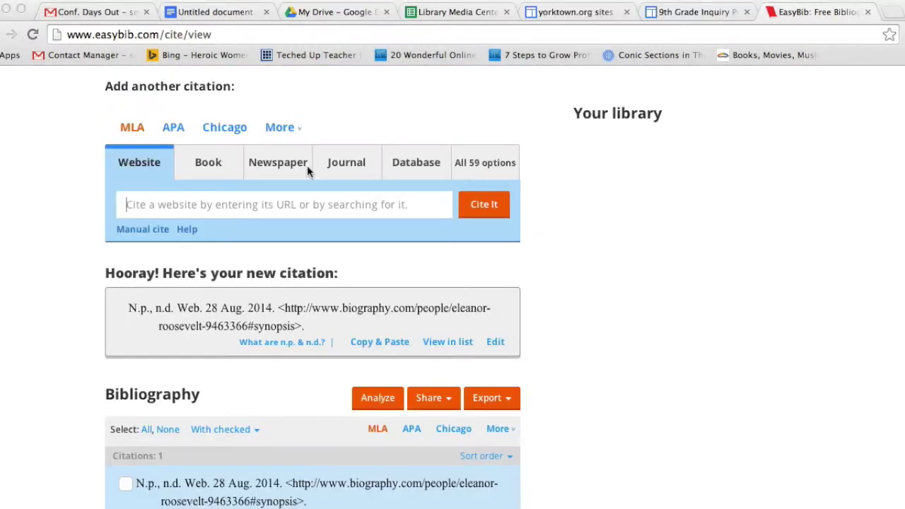
Open the manual Book citation form and look over its contributor, title and publisher fields.
left_click(203, 165)
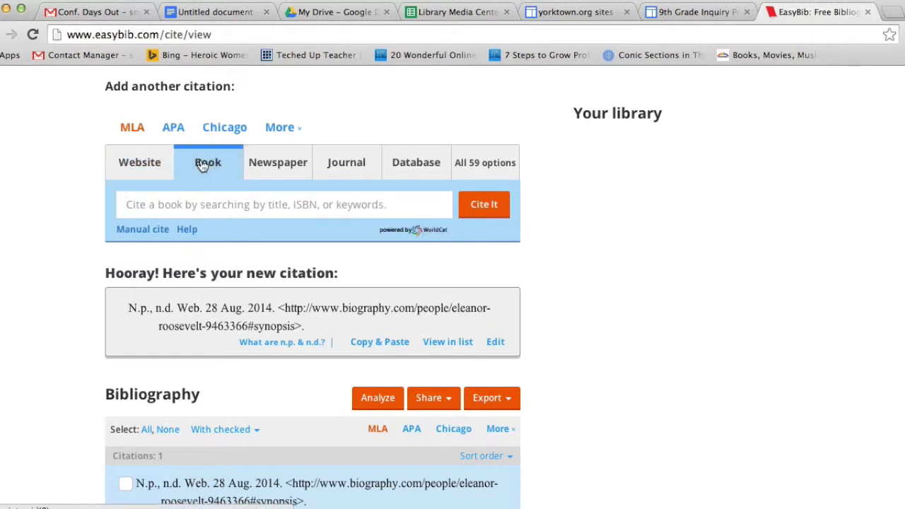
scroll(729, 250, "down", 2)
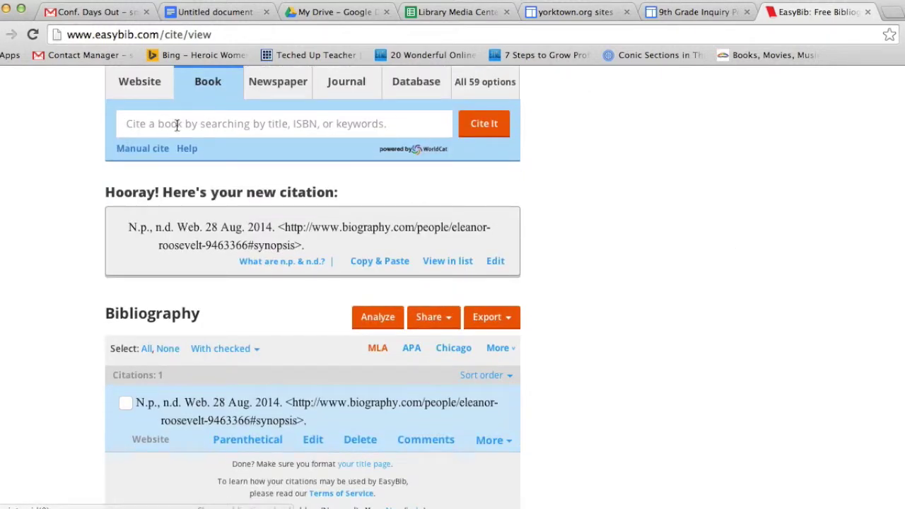
left_click(190, 129)
scroll(140, 141, "up", 1)
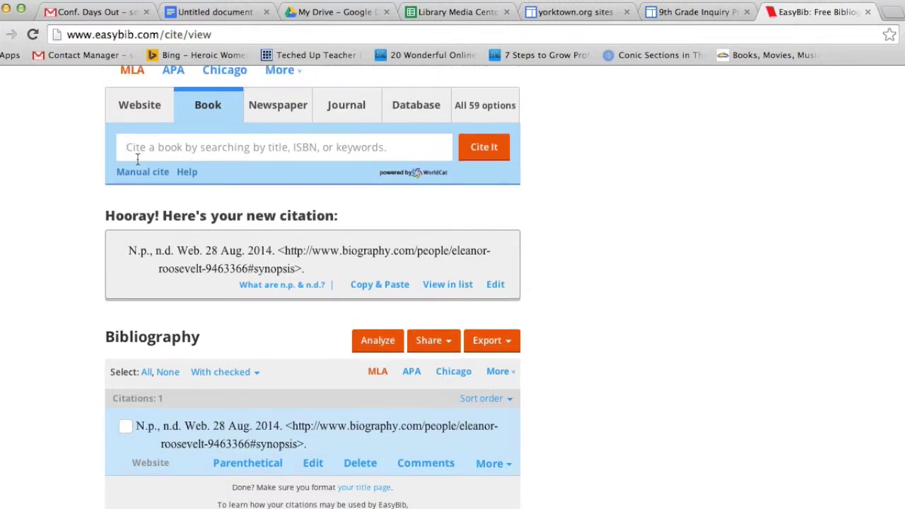
left_click(140, 173)
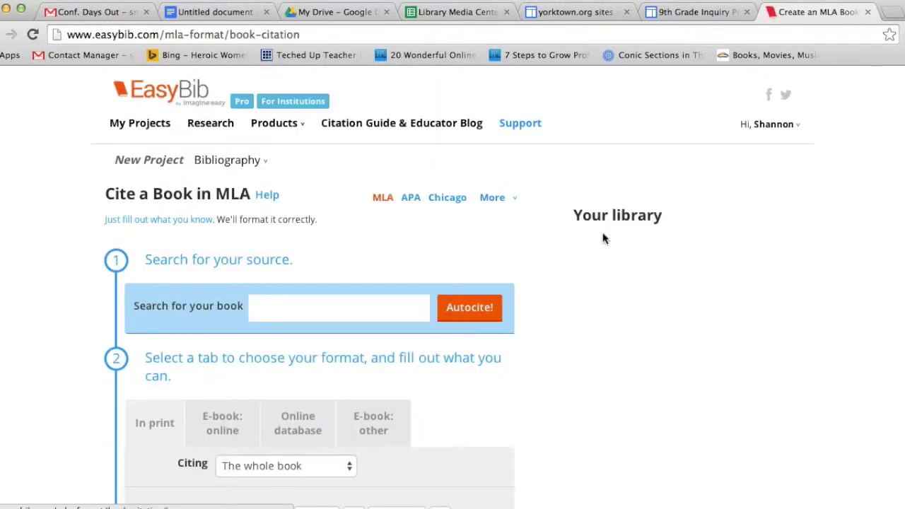
scroll(553, 242, "down", 5)
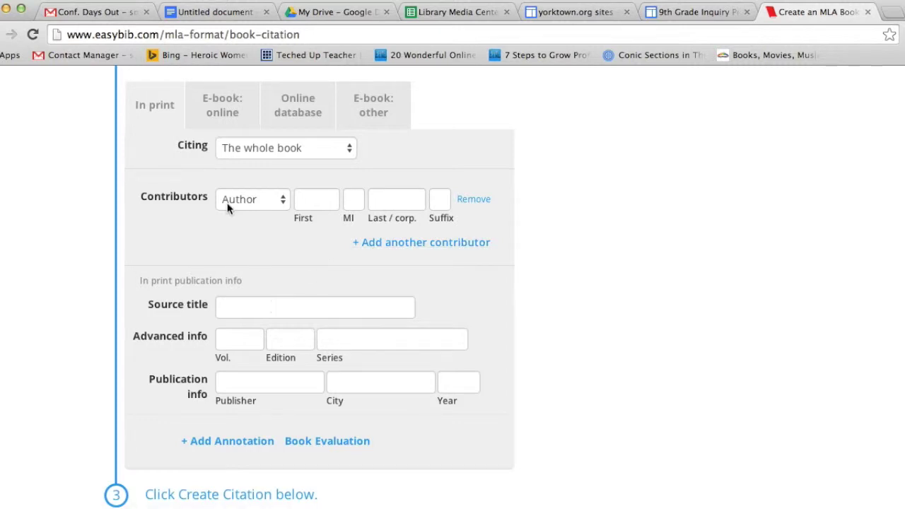
left_click_drag(148, 201, 178, 202)
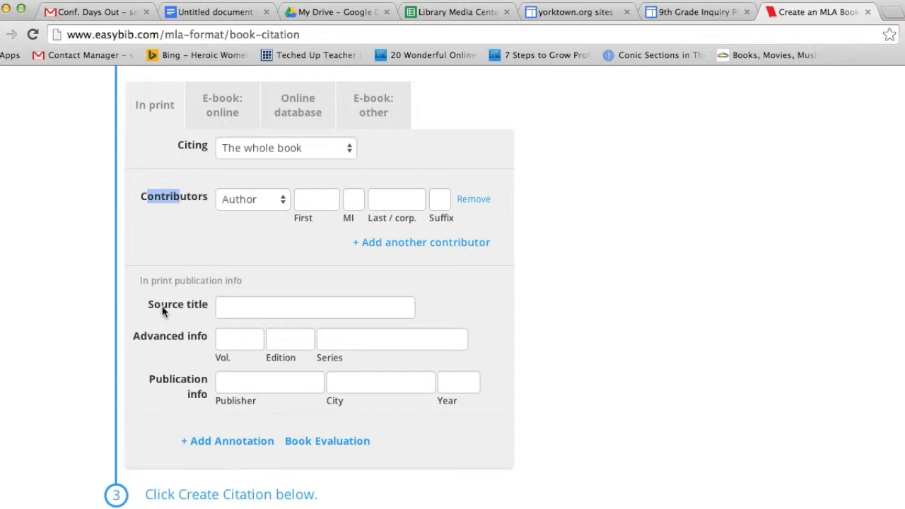
left_click(232, 301)
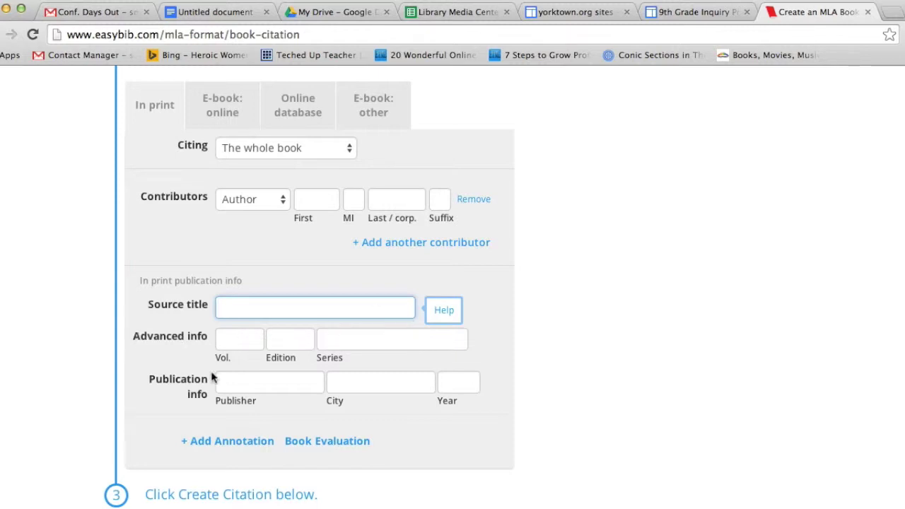
left_click(240, 382)
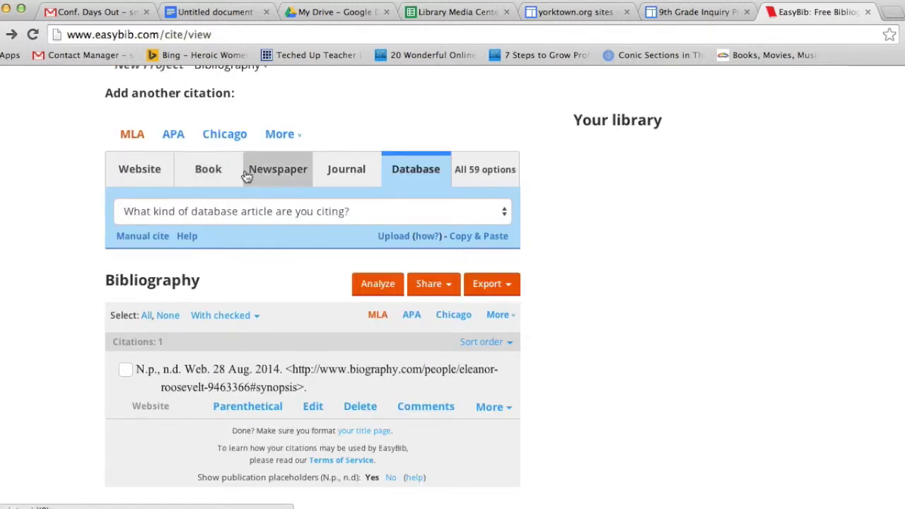
Open the manual Online database form and select its Article title field.
left_click(151, 237)
scroll(147, 239, "down", 3)
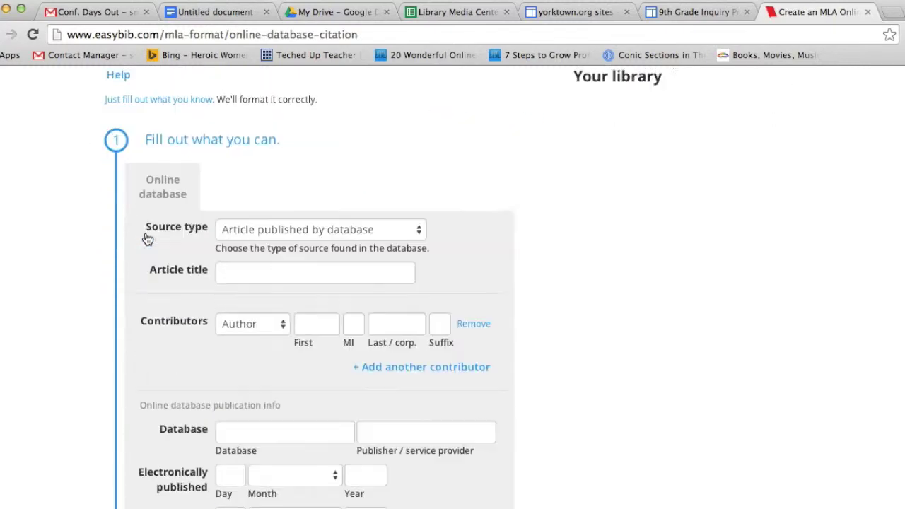
scroll(106, 283, "down", 4)
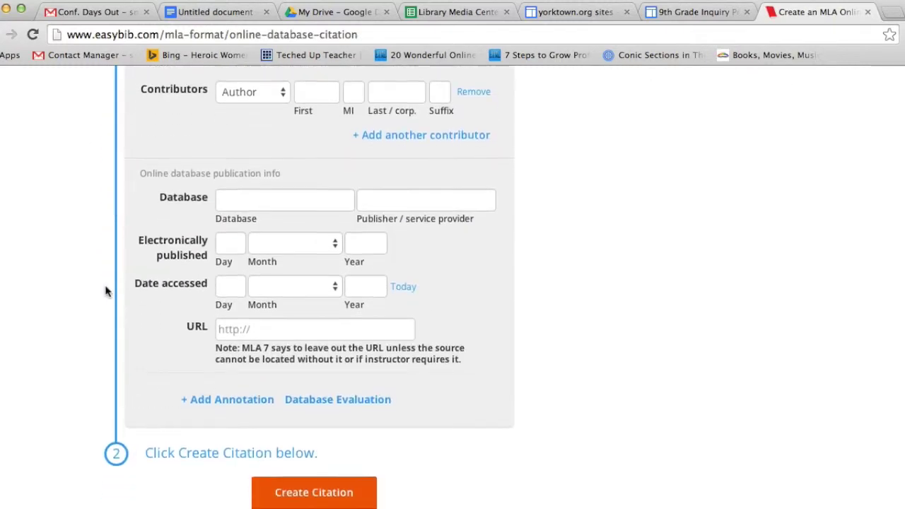
scroll(107, 290, "up", 5)
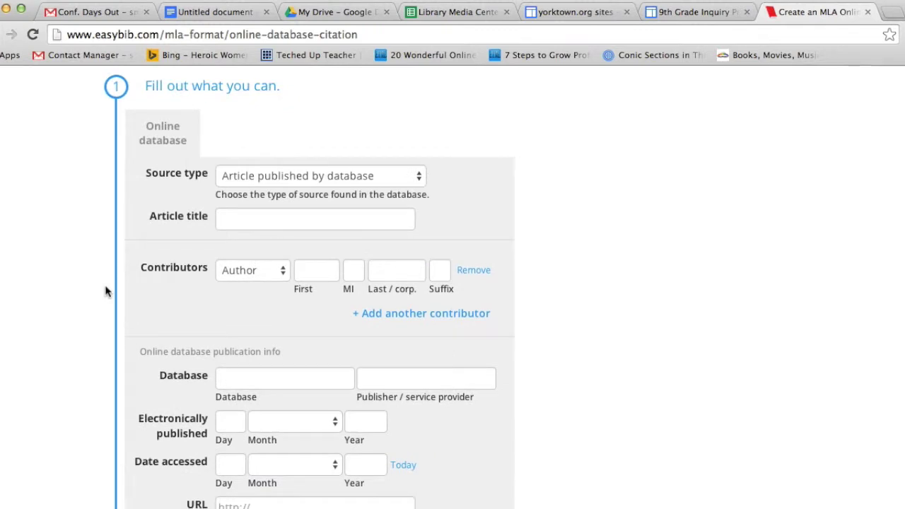
left_click(785, 19)
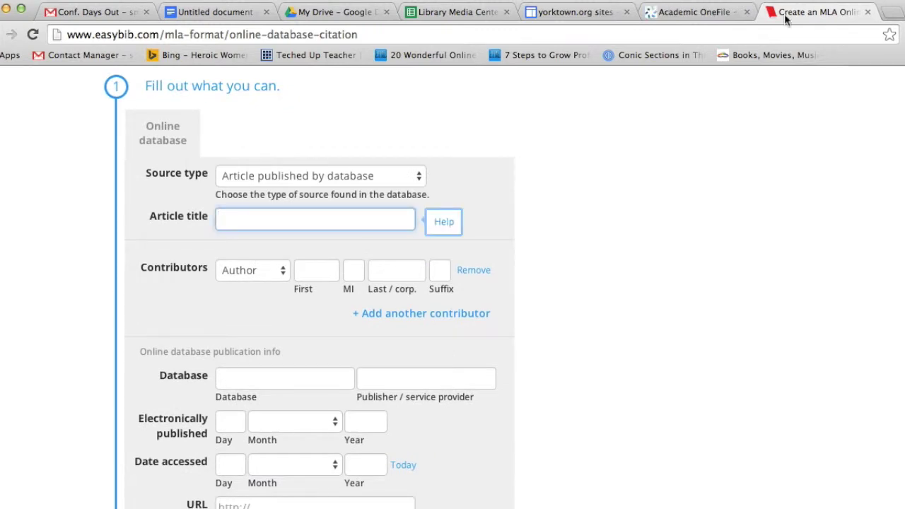
Select the telemedicine article's full title in Academic OneFile and return to EasyBib.
left_click(694, 16)
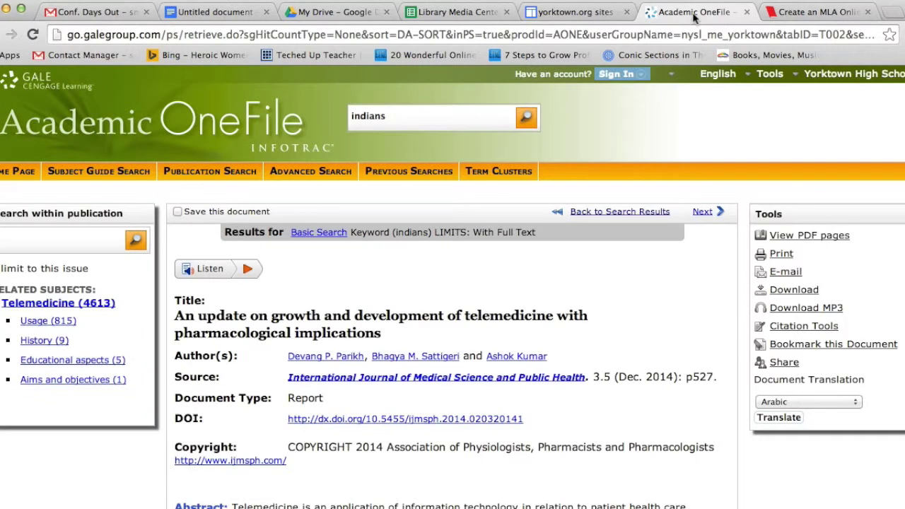
scroll(236, 322, "down", 2)
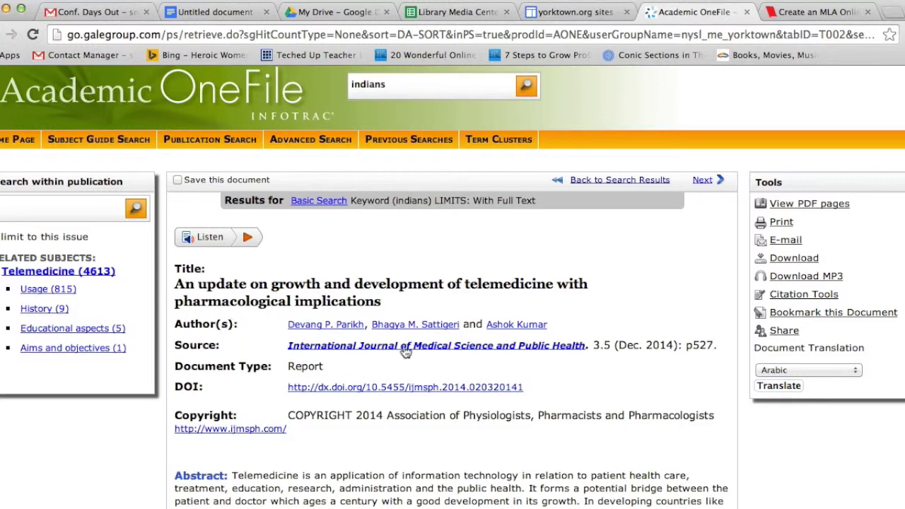
left_click_drag(396, 306, 174, 281)
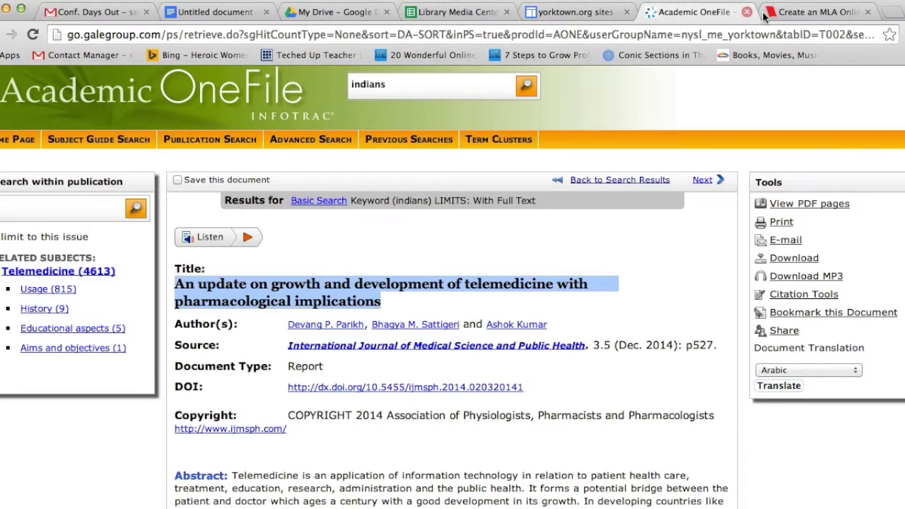
left_click(800, 12)
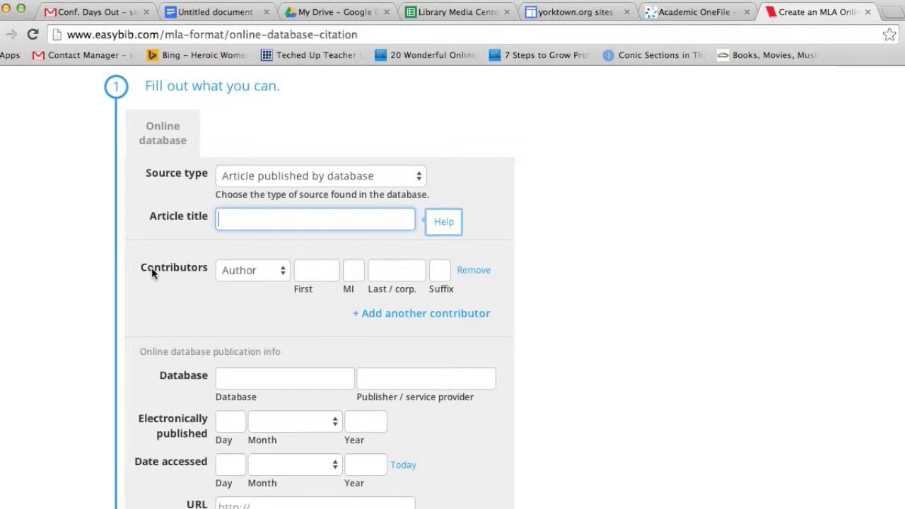
Select the article's first author name in Academic OneFile and return to the citation form.
left_click(671, 12)
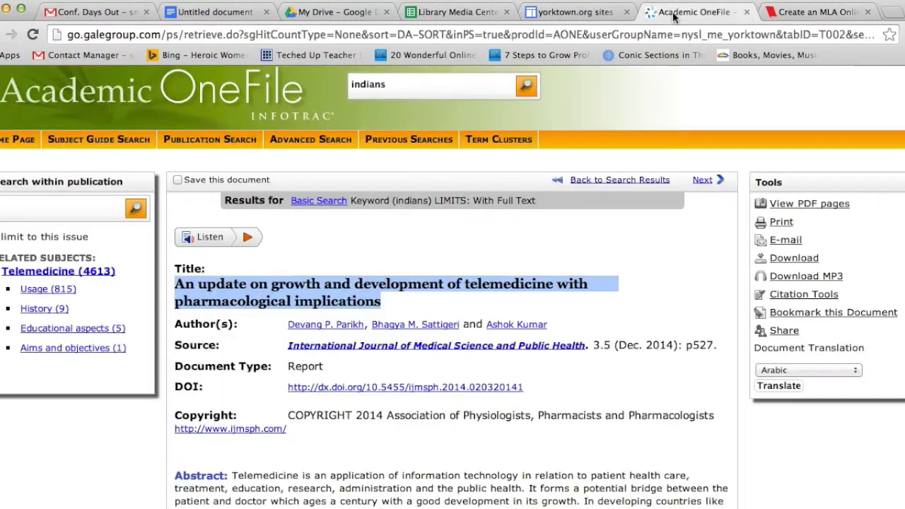
scroll(486, 213, "down", 2)
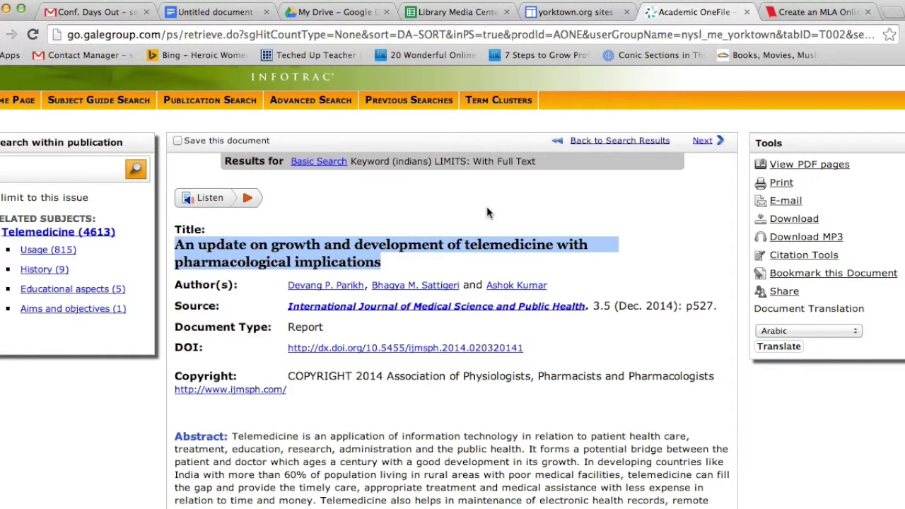
left_click_drag(239, 285, 367, 285)
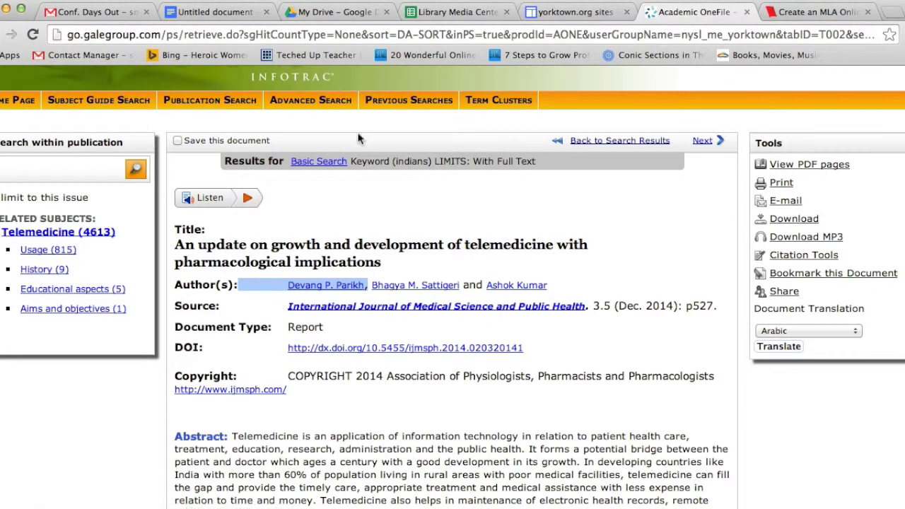
left_click(801, 7)
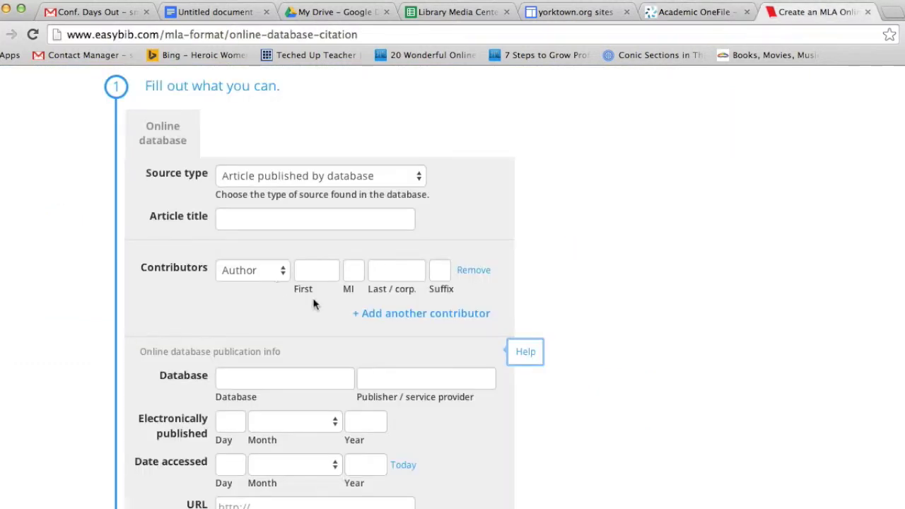
Add second and third author rows to the online database citation form.
left_click(394, 317)
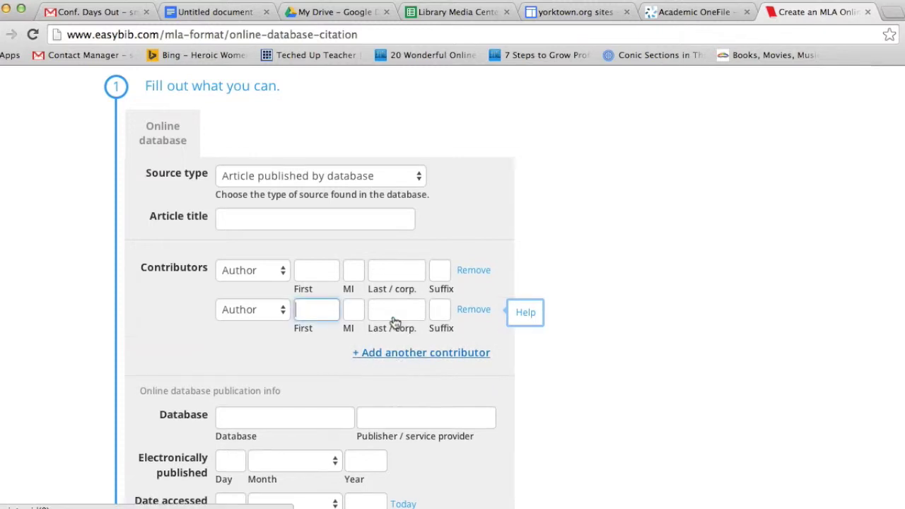
left_click(380, 354)
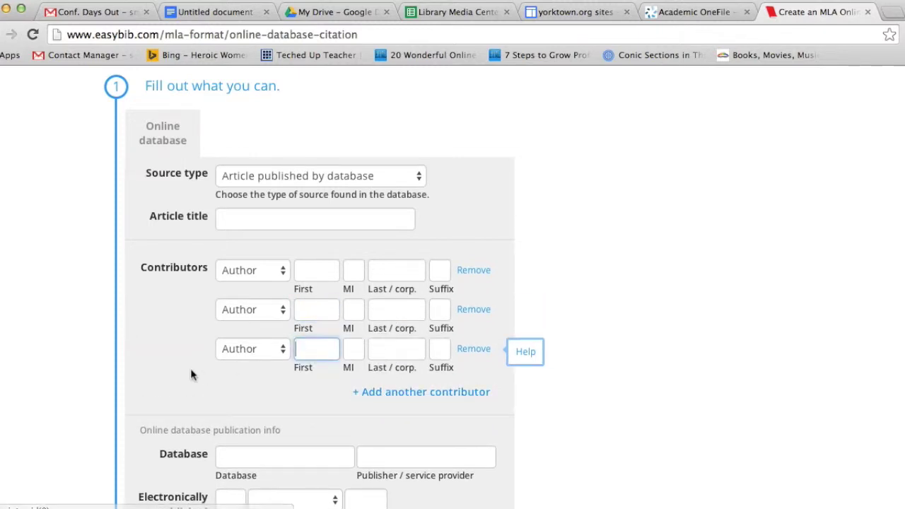
scroll(191, 375, "down", 1)
scroll(191, 375, "down", 5)
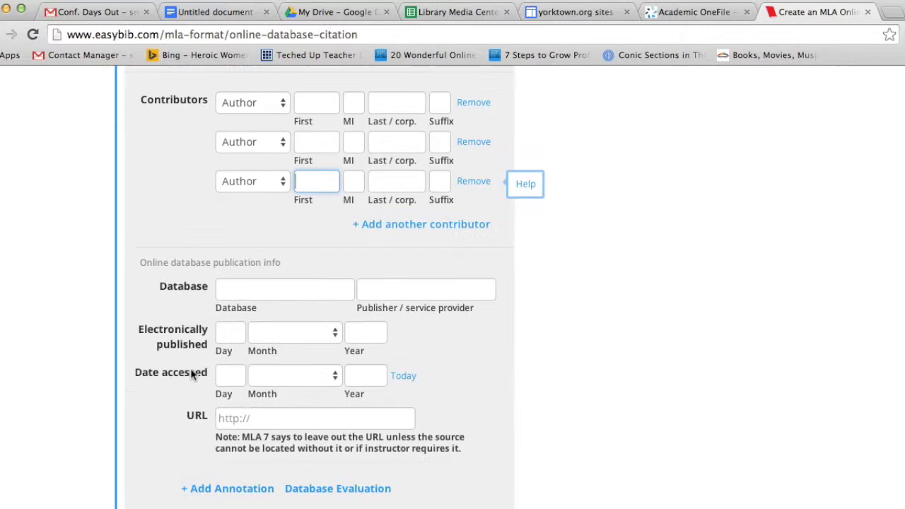
left_click(240, 259)
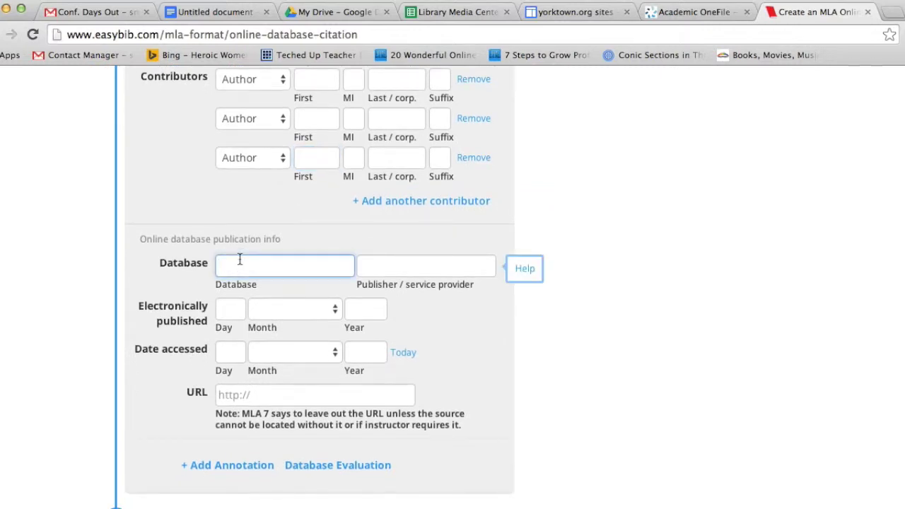
Compare the Academic OneFile article record with the EasyBib citation form.
left_click(671, 17)
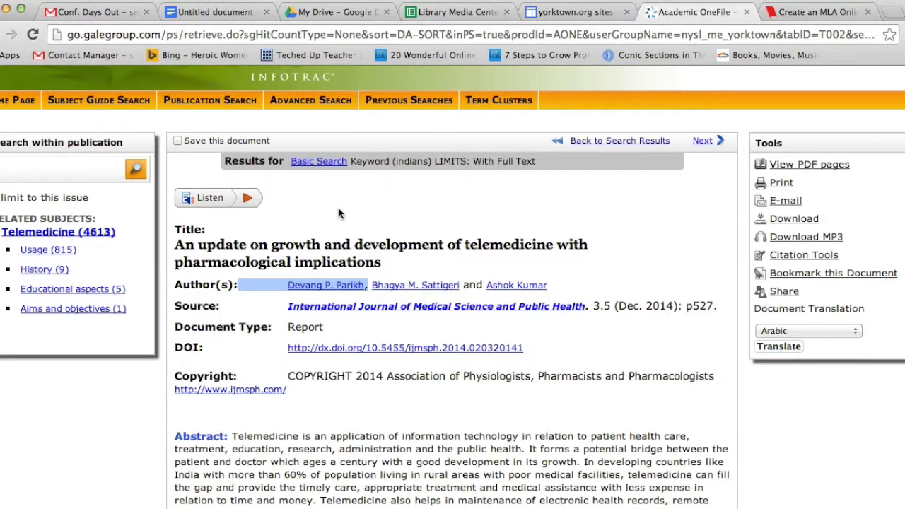
scroll(338, 213, "up", 2)
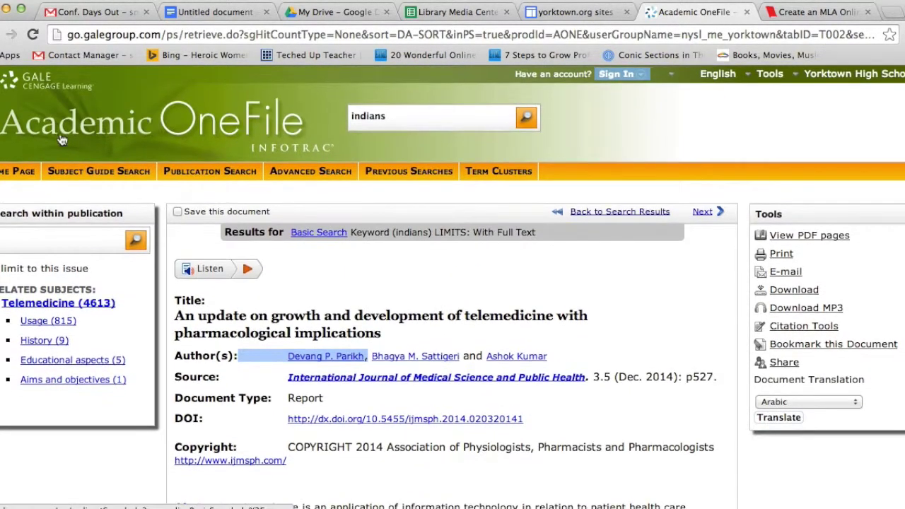
left_click(813, 12)
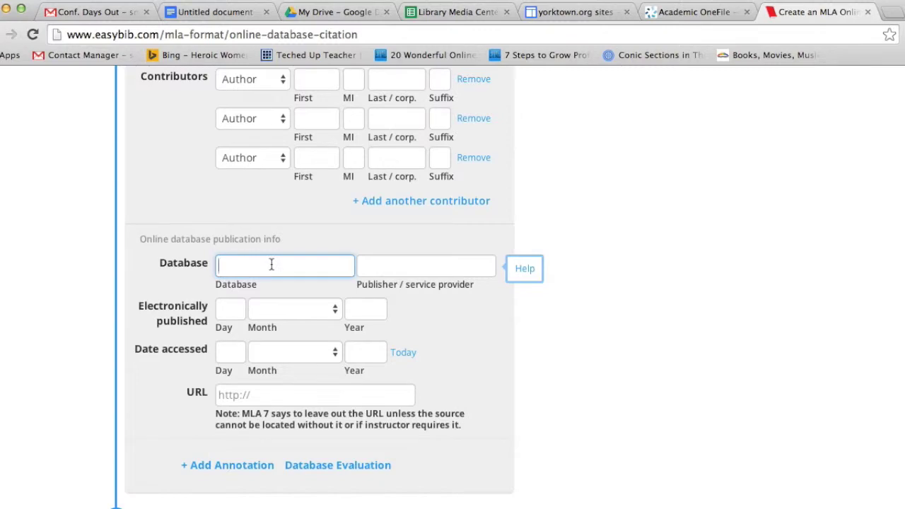
left_click(694, 12)
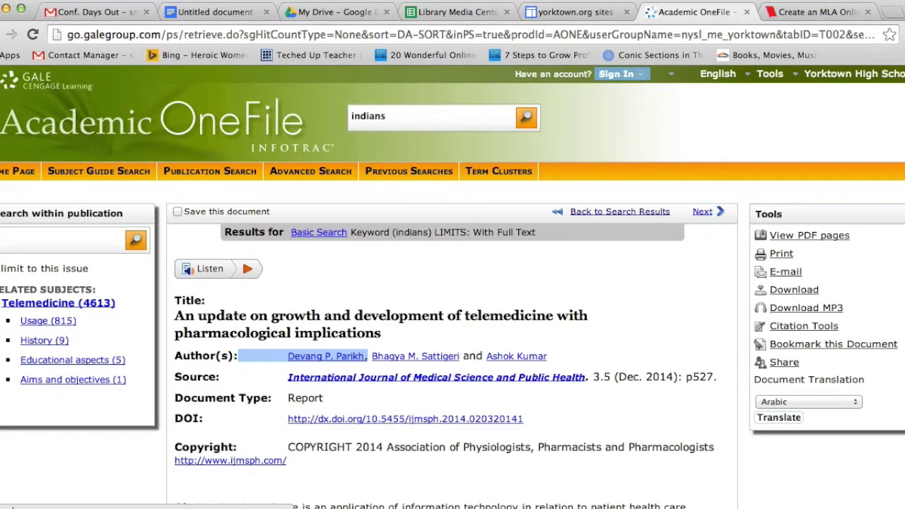
key("ctrl+Tab")
Look up and select the article's publication date, Dec. 2014, in Academic OneFile.
left_click(230, 315)
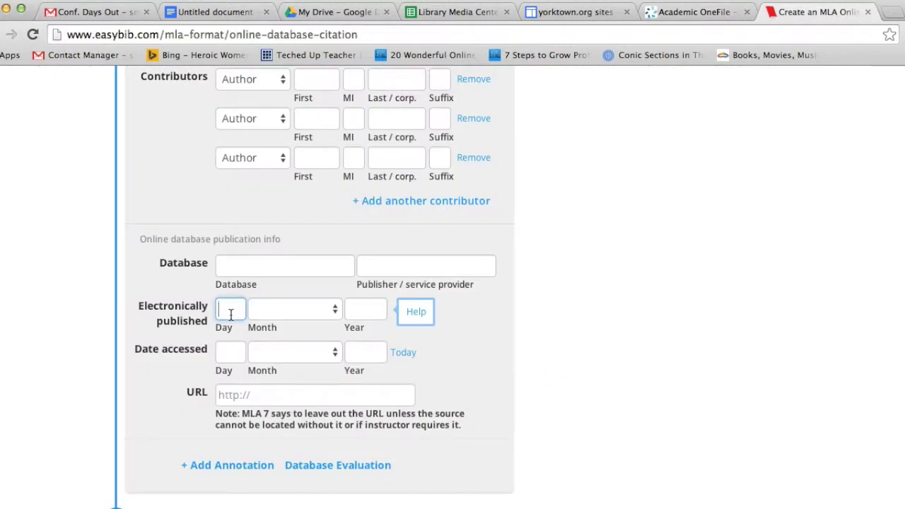
left_click(671, 12)
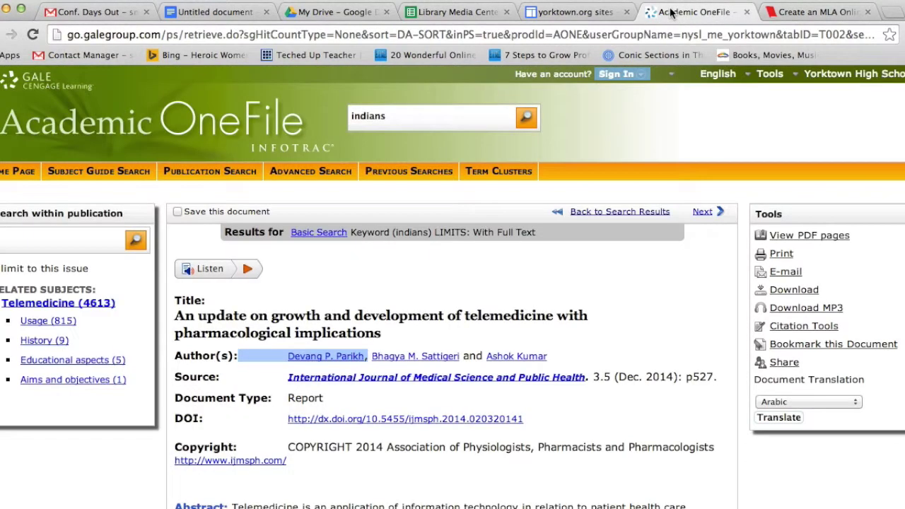
scroll(396, 293, "down", 2)
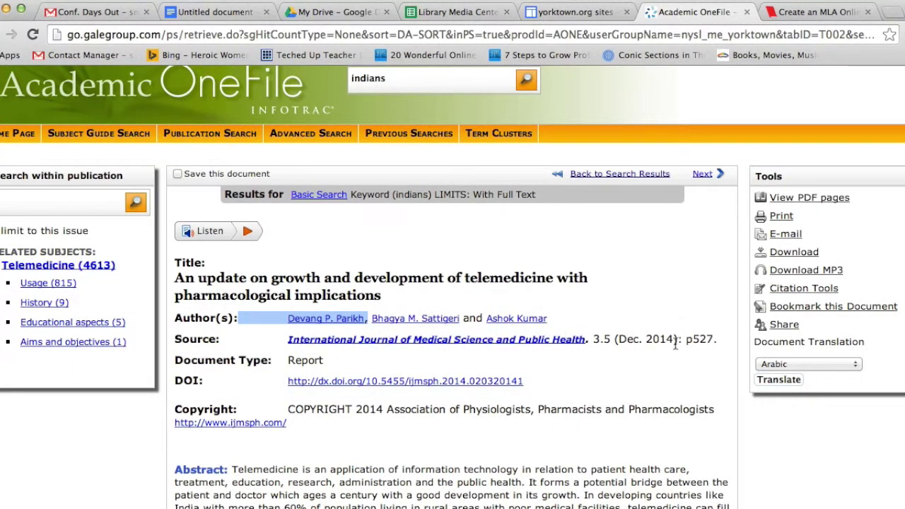
left_click_drag(675, 343, 621, 340)
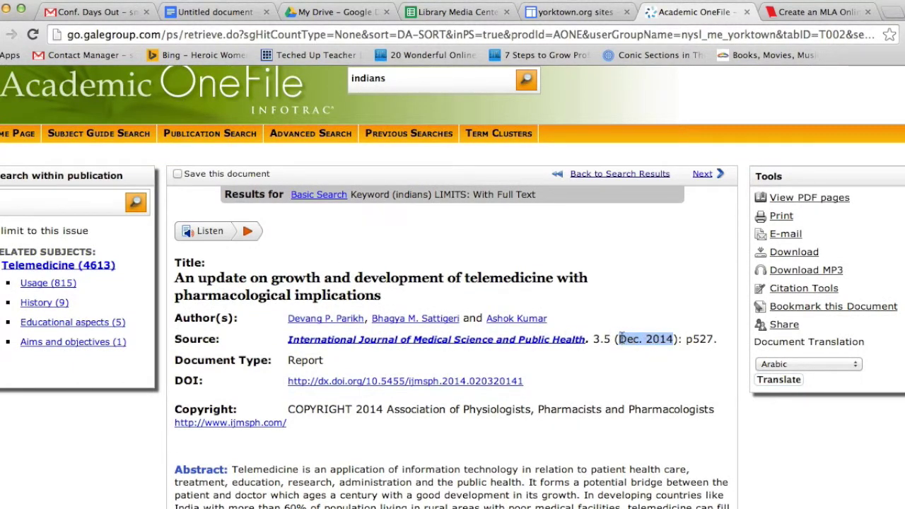
left_click(805, 12)
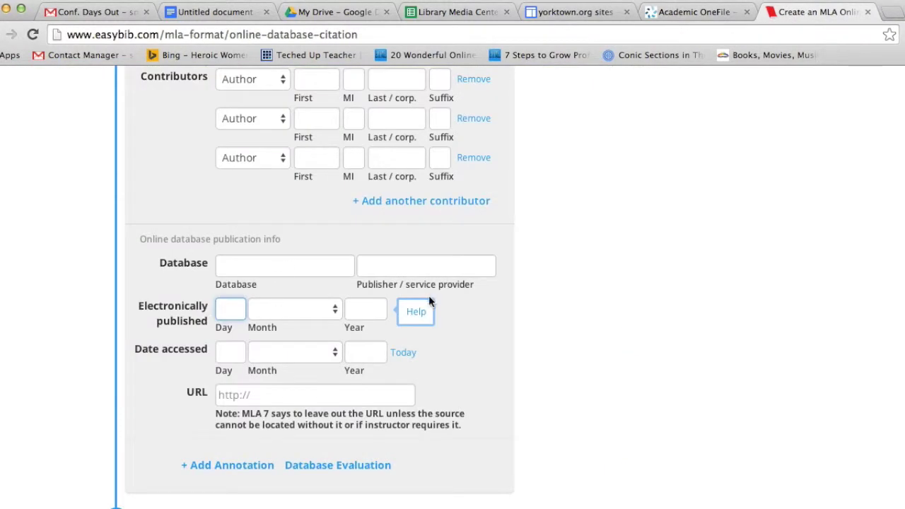
left_click(138, 353)
scroll(327, 394, "down", 5)
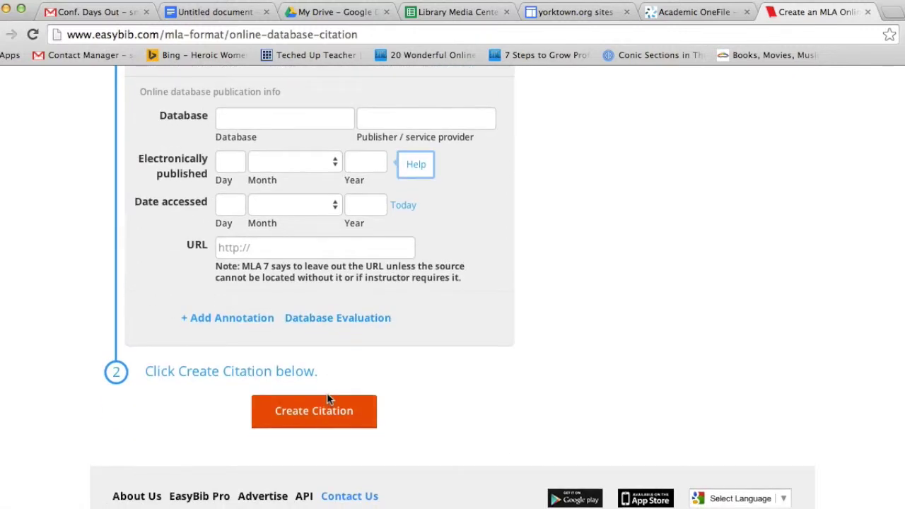
Create the online database citation and scroll to the bibliography, now listing 2 citations.
left_click(298, 399)
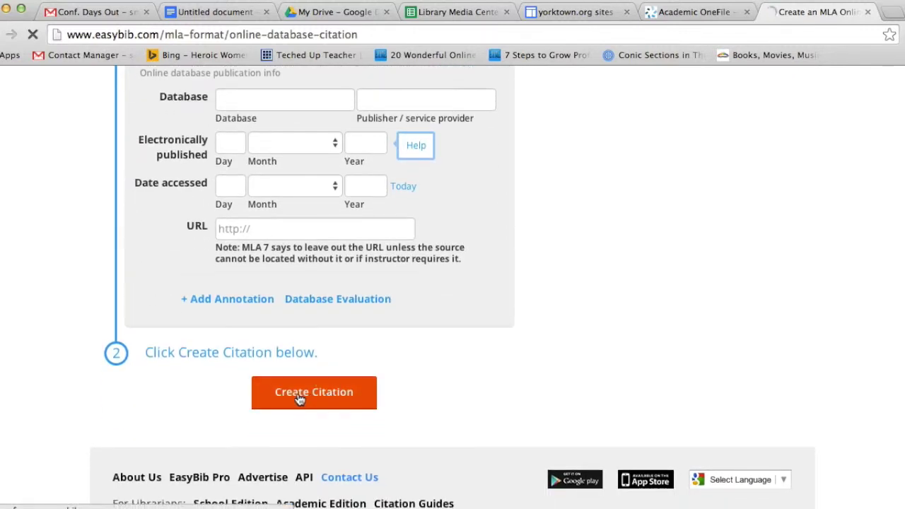
scroll(299, 399, "down", 3)
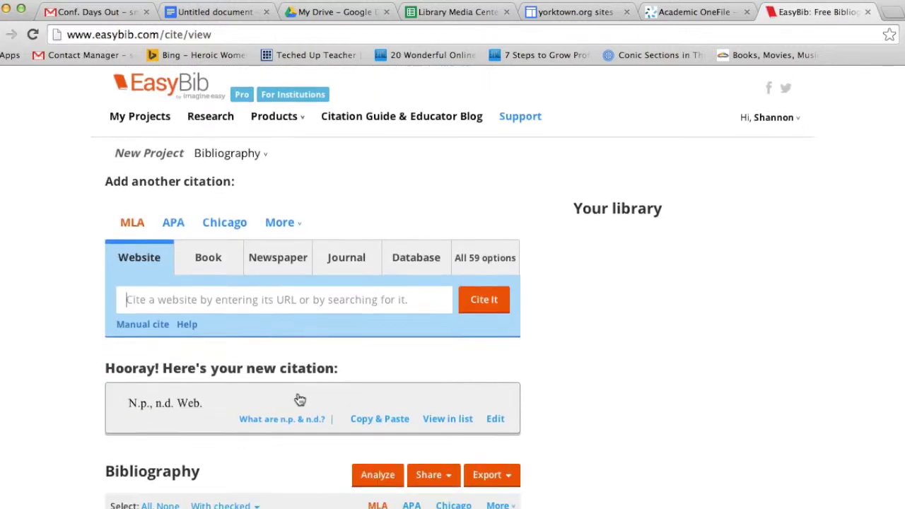
scroll(299, 399, "down", 2)
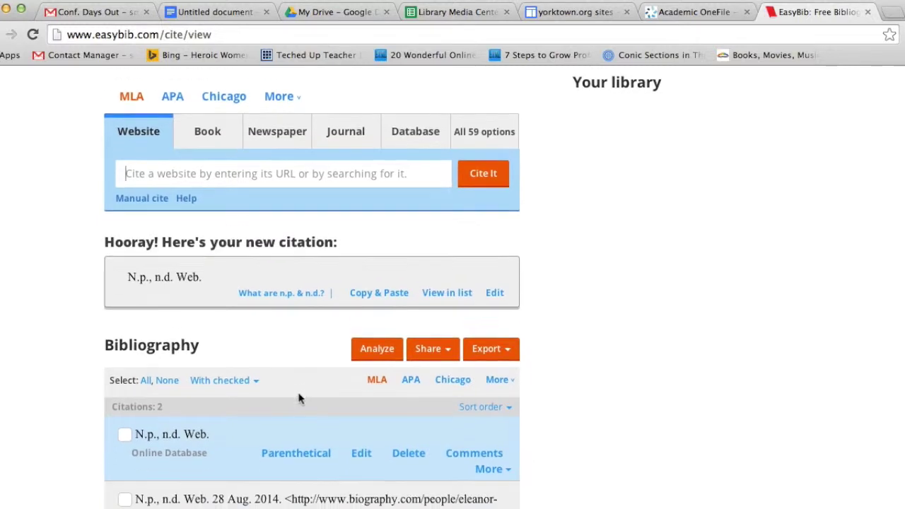
scroll(218, 400, "down", 2)
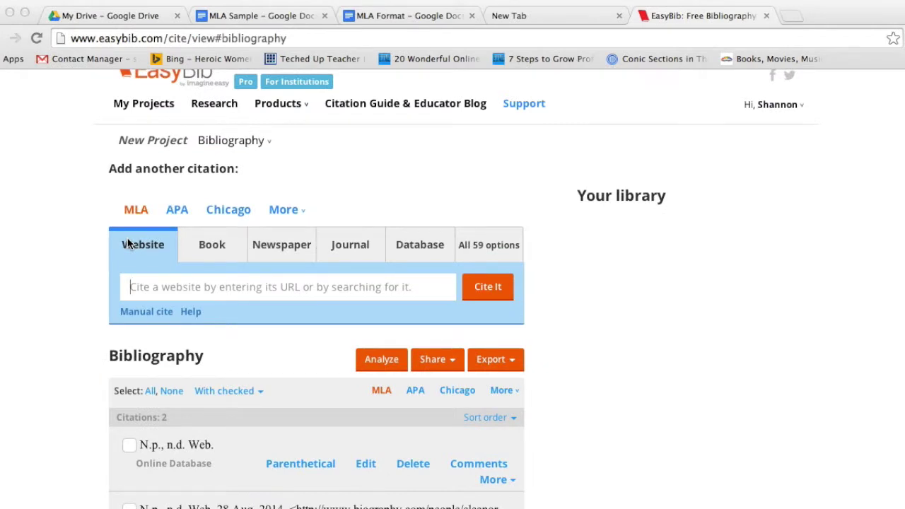
Select all citations and export them with 'Copy & paste citations' as a Works Cited page.
scroll(128, 244, "down", 4)
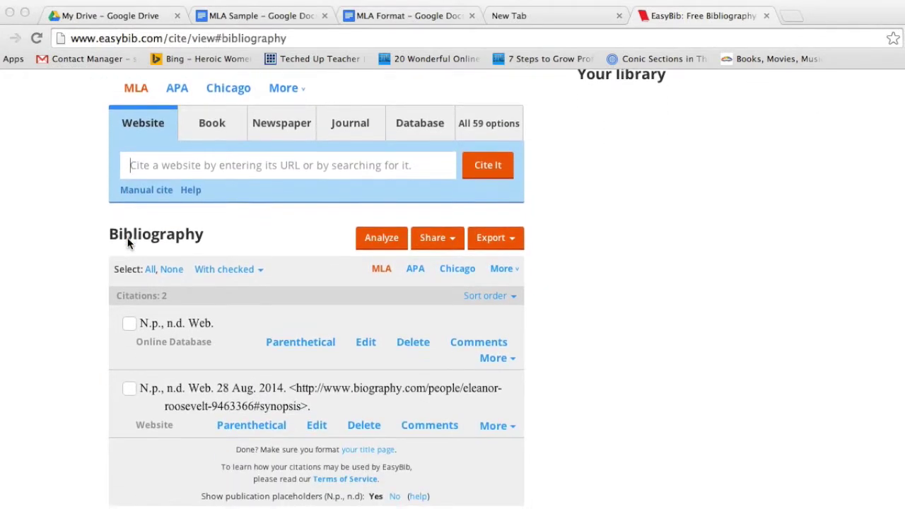
left_click(153, 273)
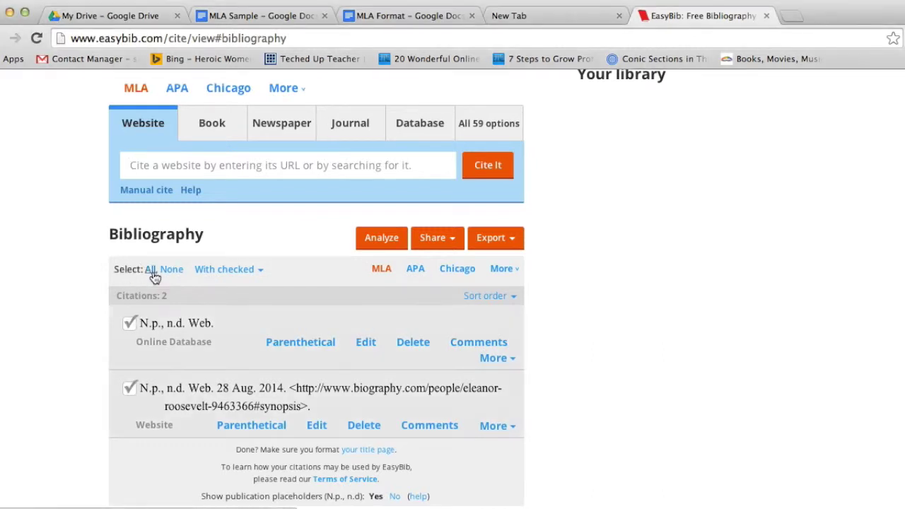
left_click(251, 275)
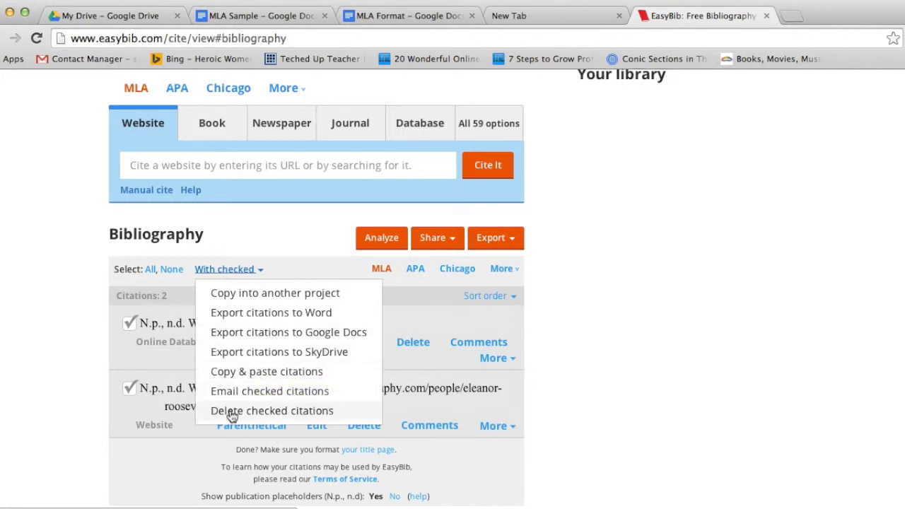
left_click(294, 374)
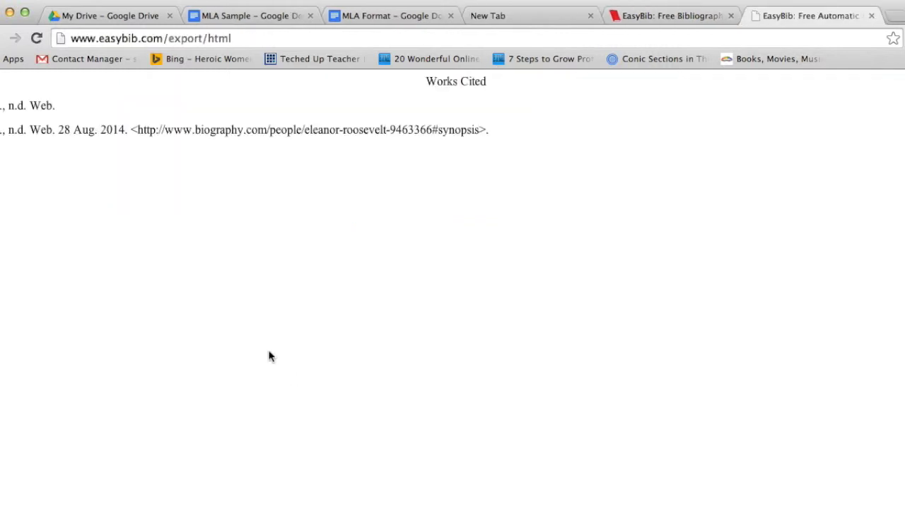